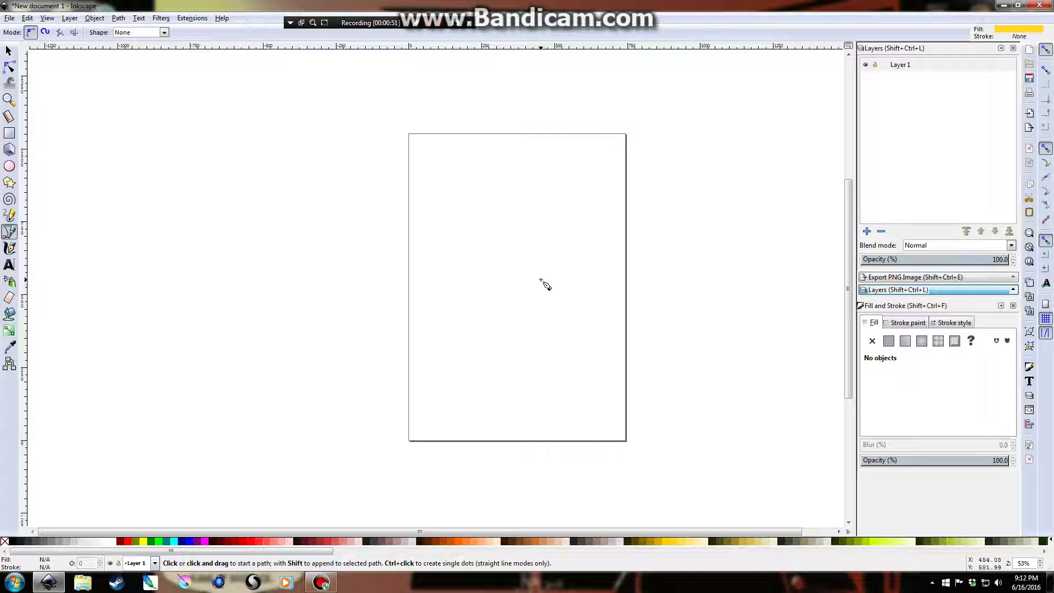
Step: Draw a closed curving Pen path across the page top, with a notched left end and long pointed tail
{"action": "left_click", "coordinate": [421, 161]}
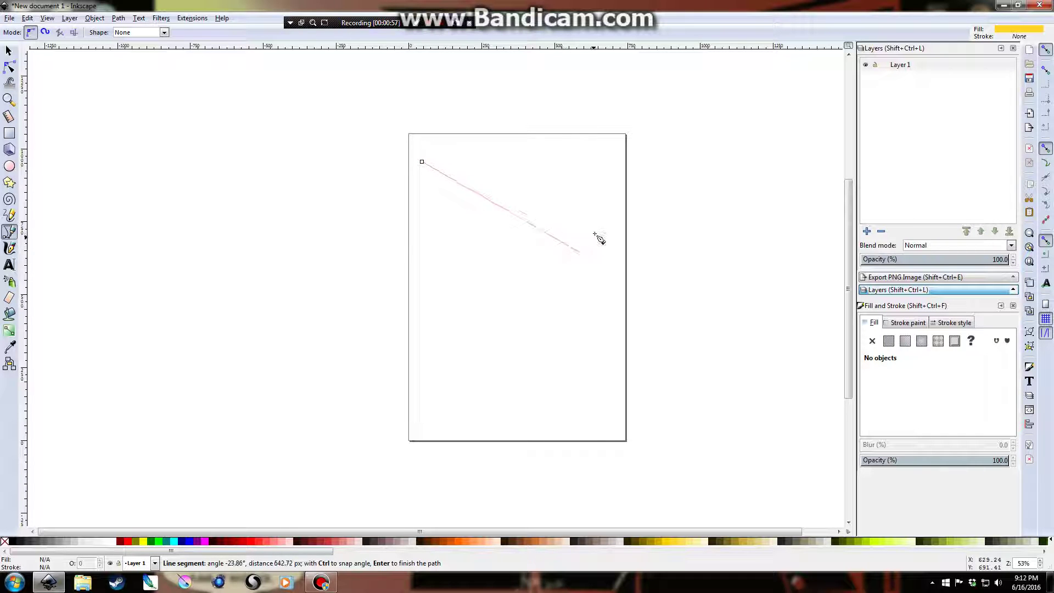
{"action": "left_click_drag", "start_coordinate": [600, 214], "coordinate": [630, 352]}
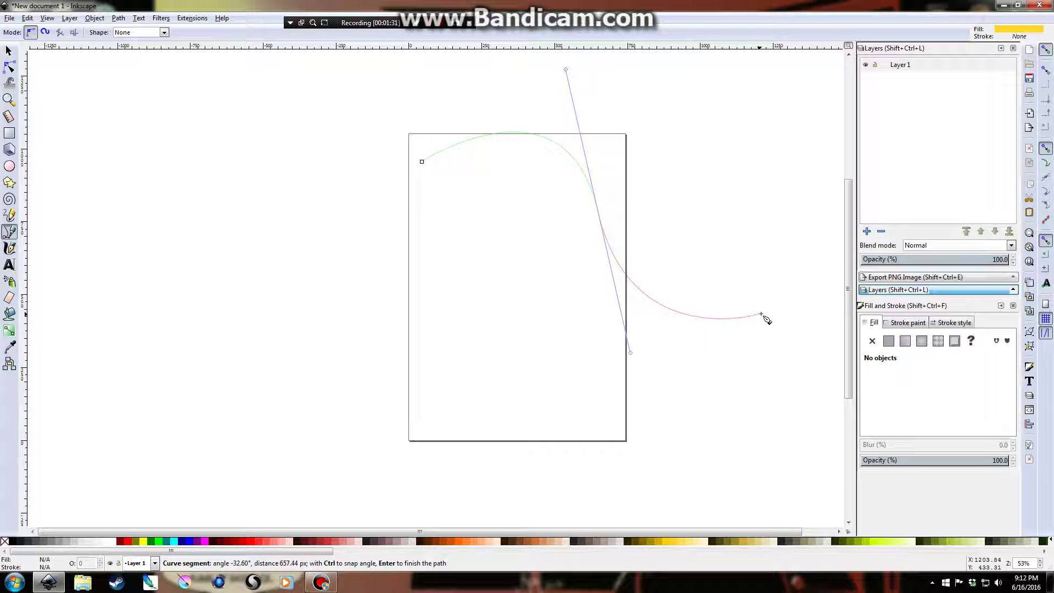
{"action": "left_click", "coordinate": [762, 306]}
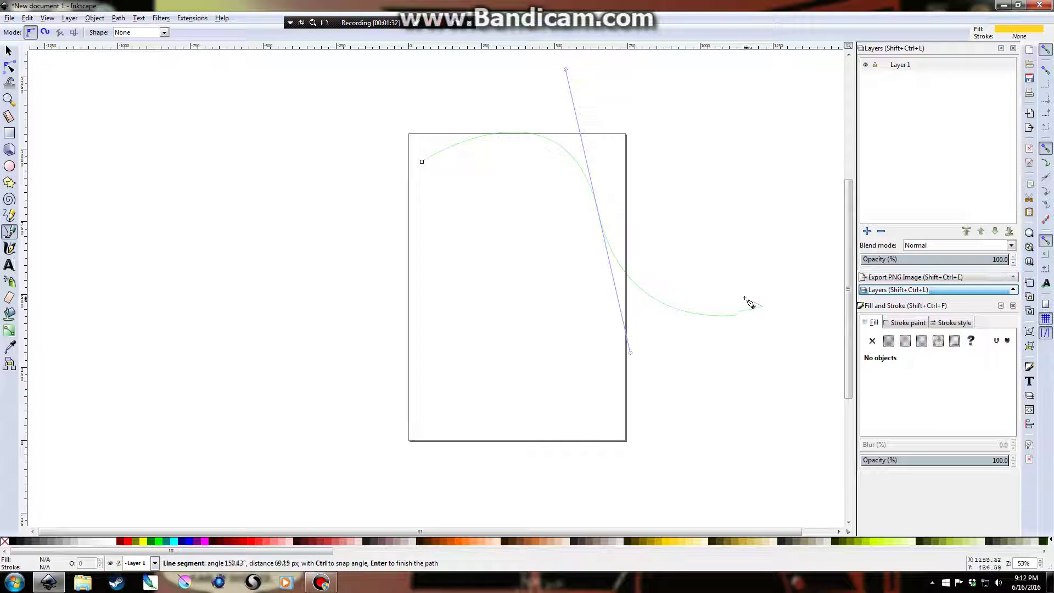
{"action": "left_click", "coordinate": [593, 199]}
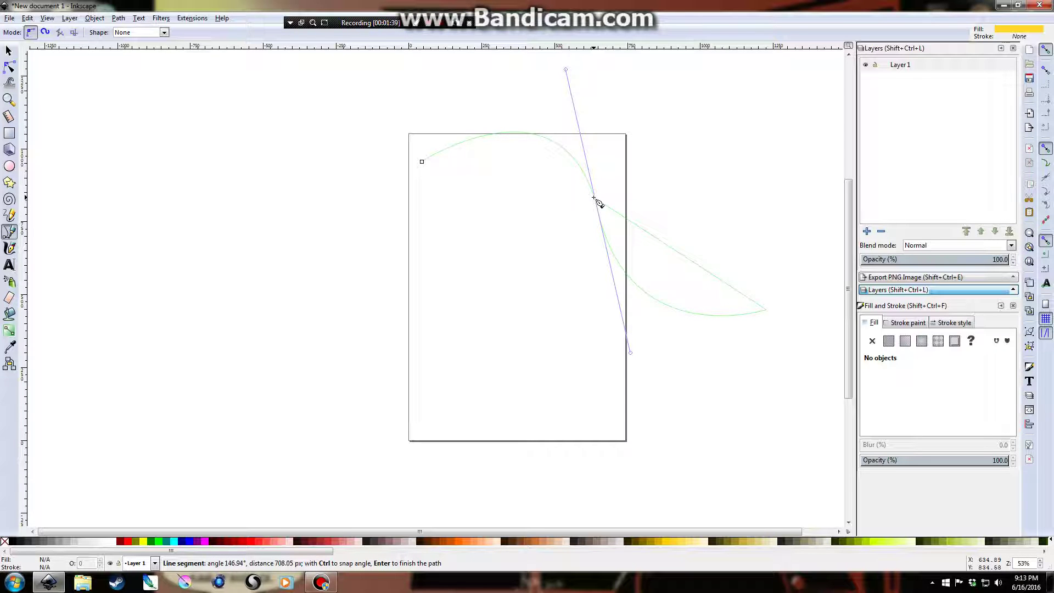
{"action": "left_click", "coordinate": [430, 206]}
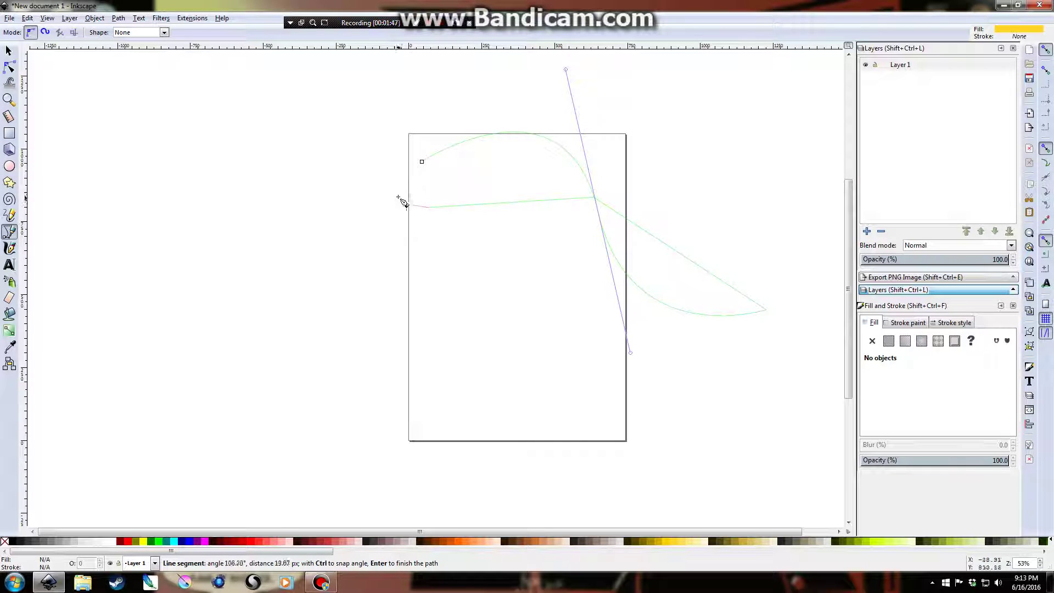
{"action": "left_click_drag", "start_coordinate": [410, 199], "coordinate": [406, 156]}
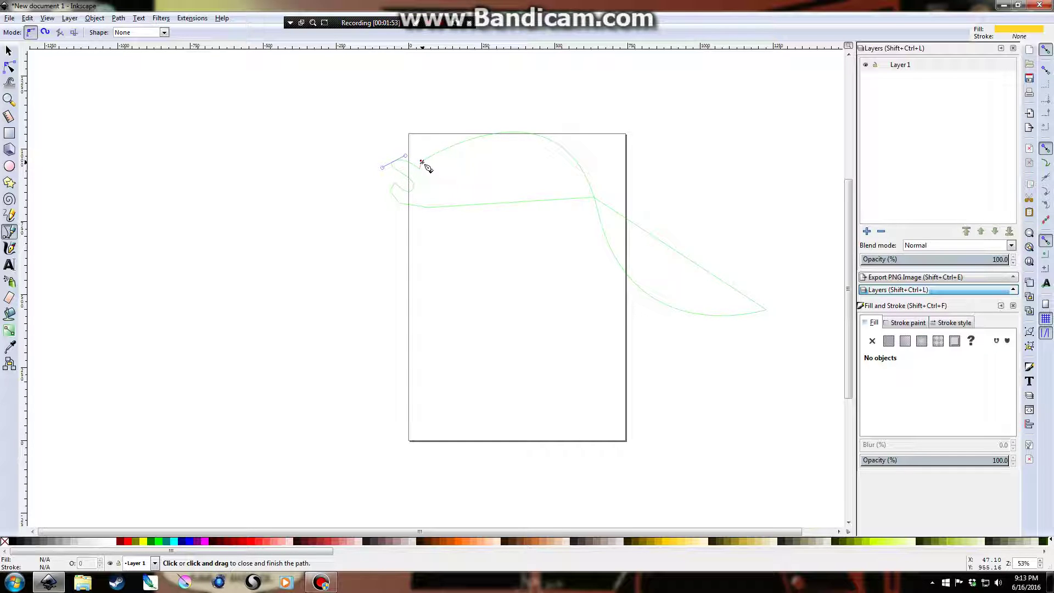
{"action": "left_click", "coordinate": [422, 164]}
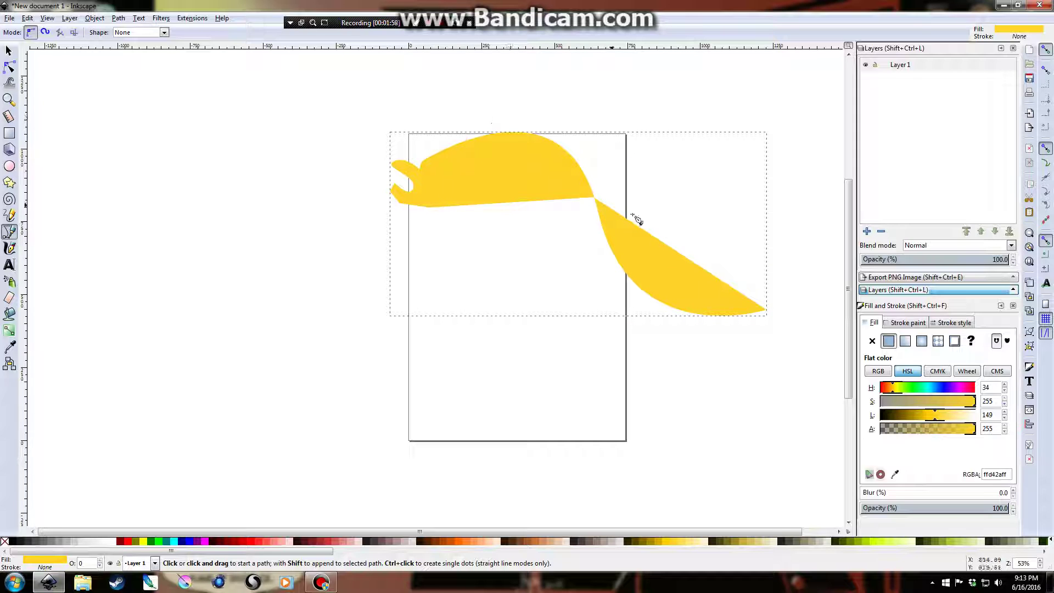
Step: Draw a closed angular polygon overlapping the right end of the curved shape
{"action": "left_click", "coordinate": [566, 222]}
{"action": "left_click", "coordinate": [614, 181]}
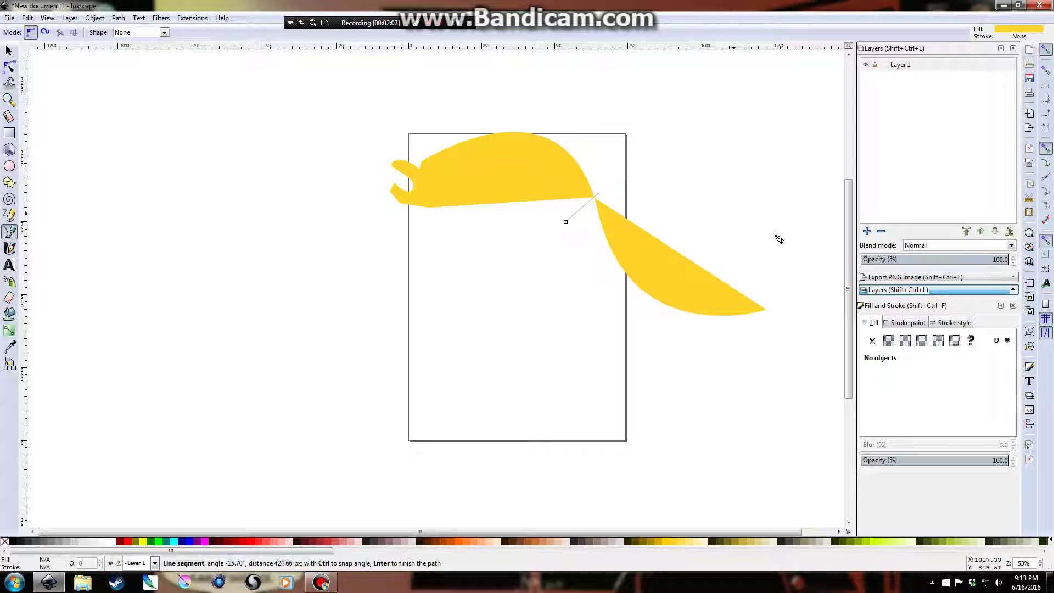
{"action": "left_click", "coordinate": [784, 295]}
{"action": "left_click", "coordinate": [735, 349]}
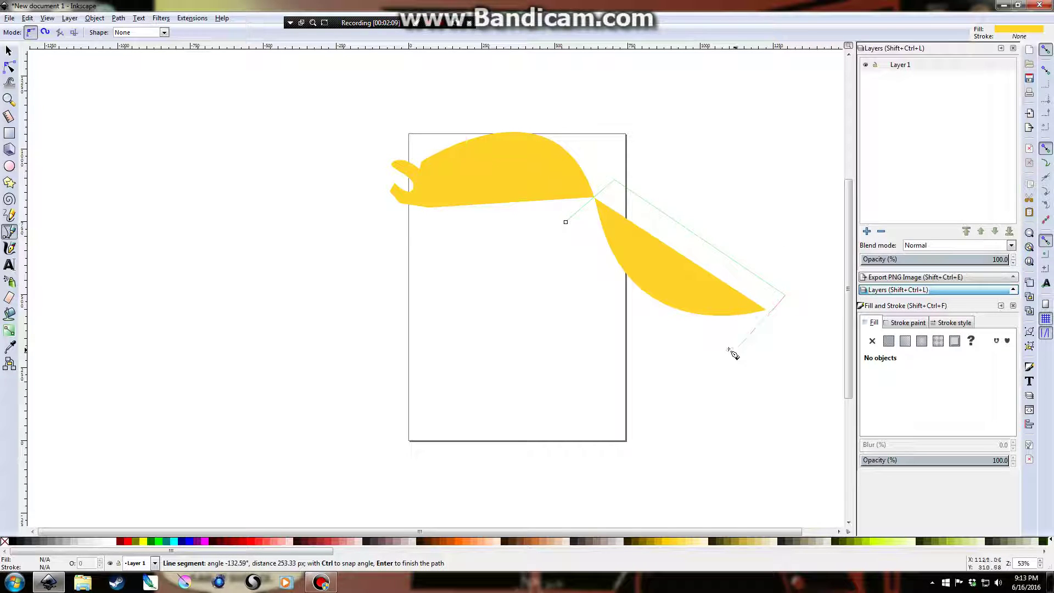
{"action": "left_click", "coordinate": [566, 222]}
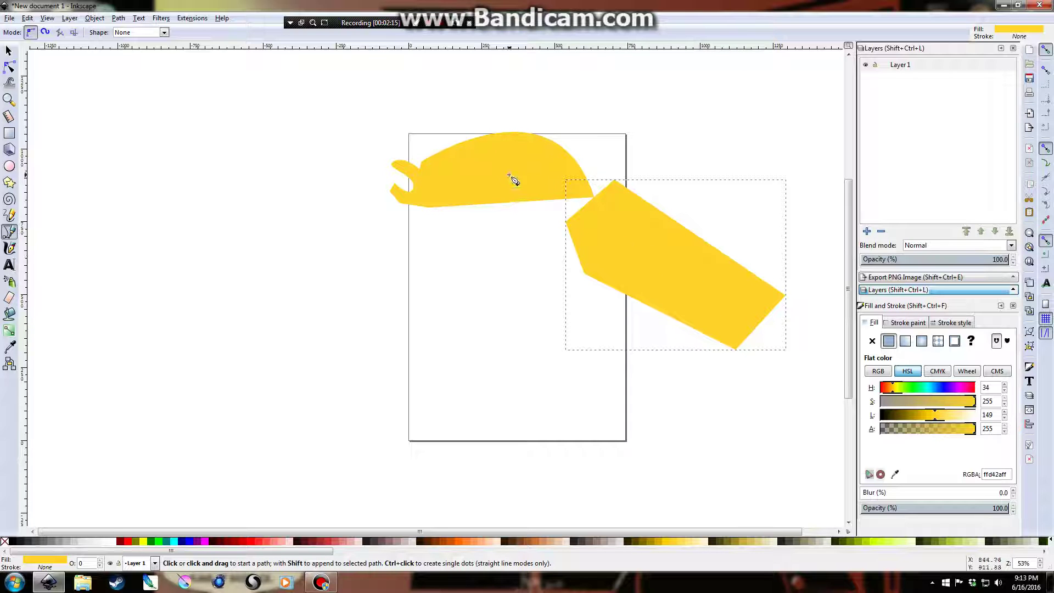
Step: Select the polygon together with the curved shape and check the Path menu operations
{"action": "key", "text": "s"}
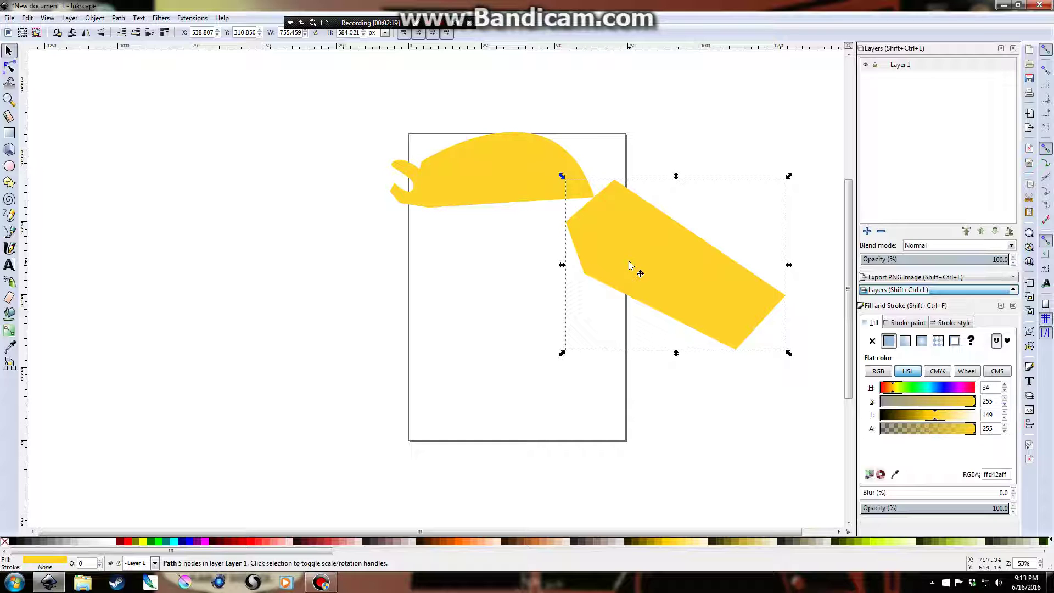
{"action": "left_click", "coordinate": [484, 175], "text": "shift"}
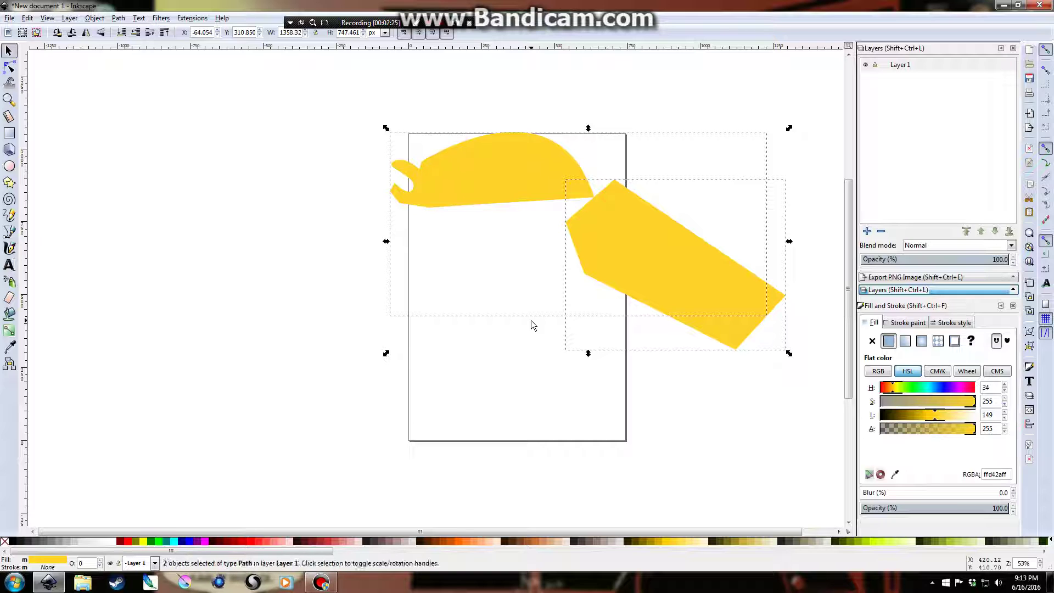
{"action": "left_click", "coordinate": [119, 18]}
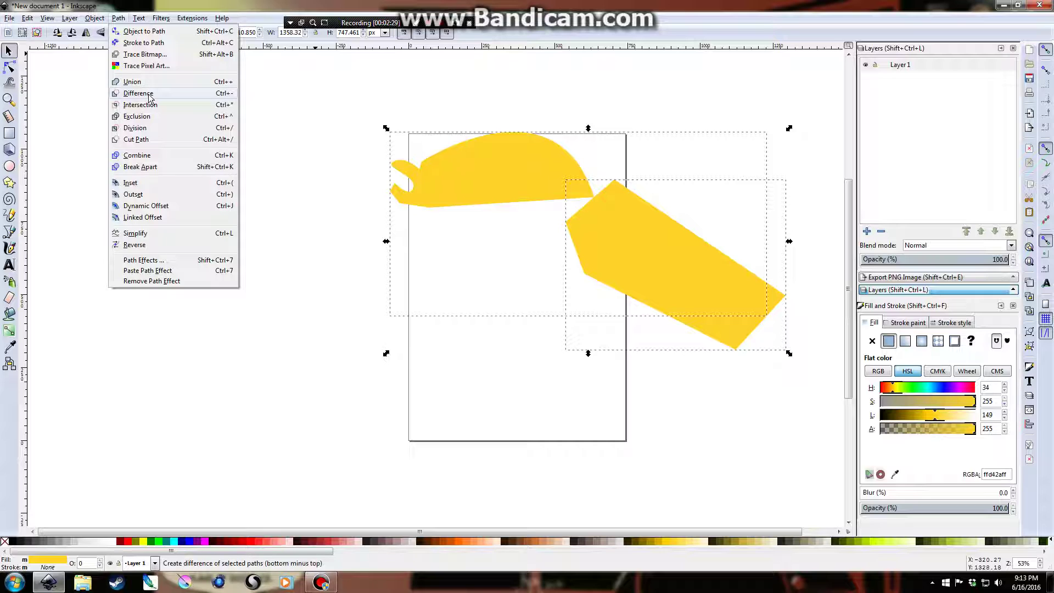
{"action": "left_click", "coordinate": [563, 158]}
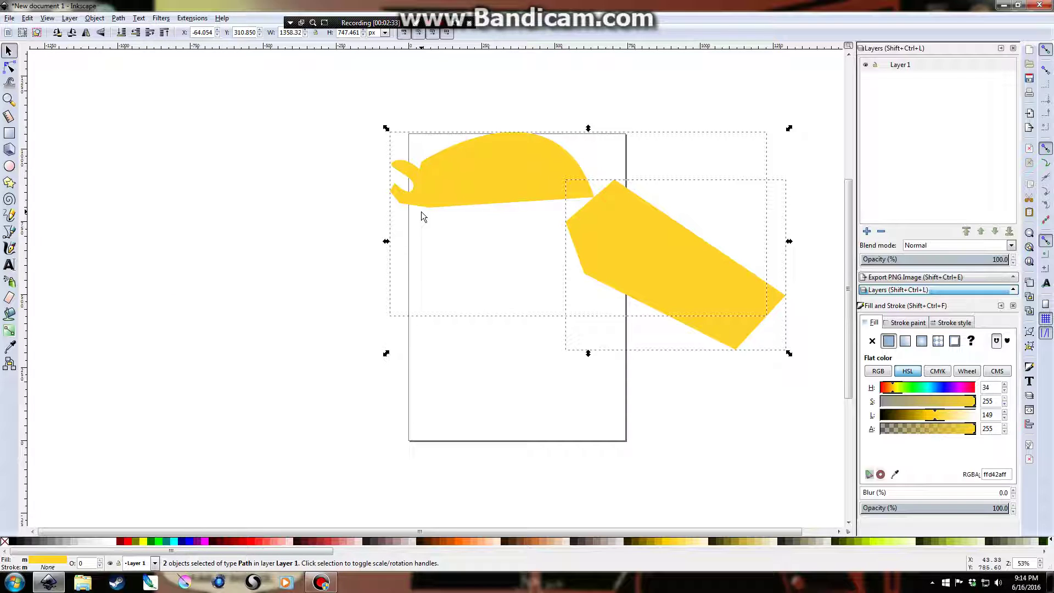
Step: Subtract the polygon from the curved shape, then move the result down and rotate it level
{"action": "key", "text": "ctrl+minus"}
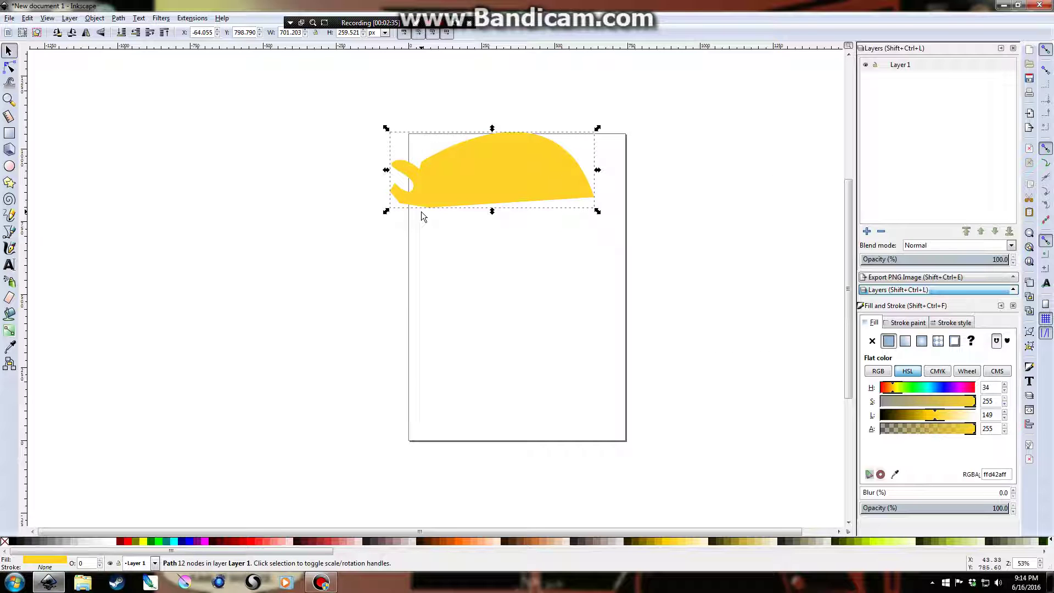
{"action": "left_click_drag", "start_coordinate": [453, 171], "coordinate": [546, 219]}
{"action": "left_click", "coordinate": [585, 275]}
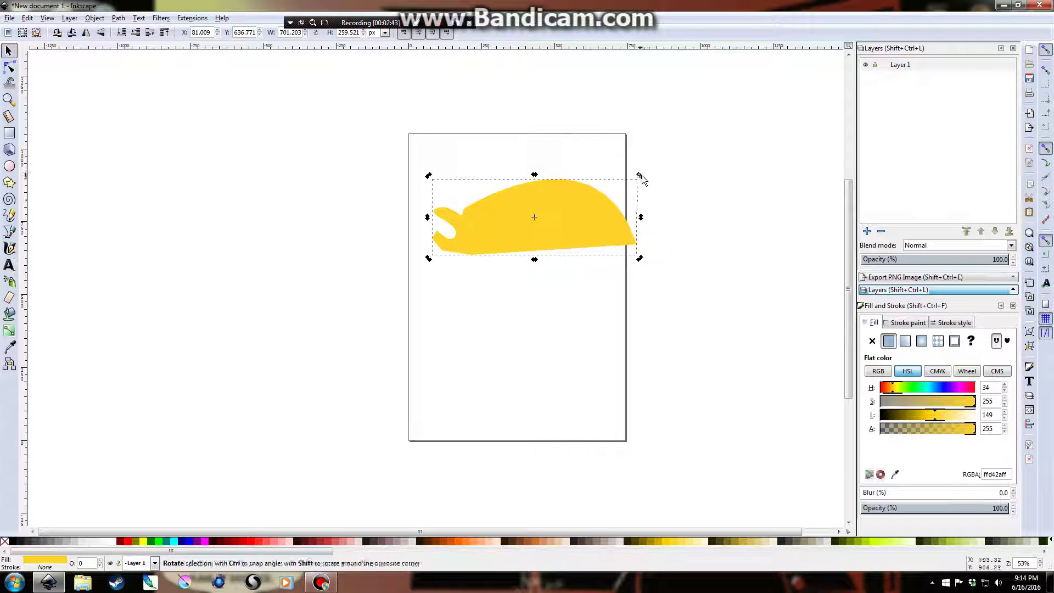
{"action": "left_click_drag", "start_coordinate": [640, 175], "coordinate": [615, 206]}
{"action": "key", "text": "Escape"}
Step: Cut a square notch from the shape's lower edge with a five-corner outline and Difference
{"action": "key", "text": "b"}
{"action": "left_click", "coordinate": [478, 257]}
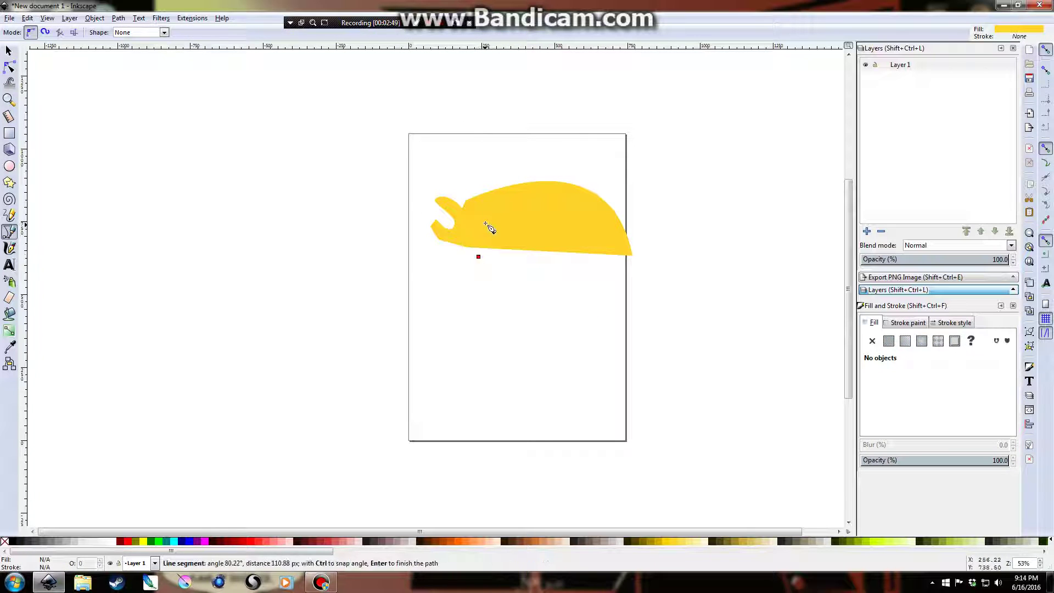
{"action": "left_click", "coordinate": [485, 224]}
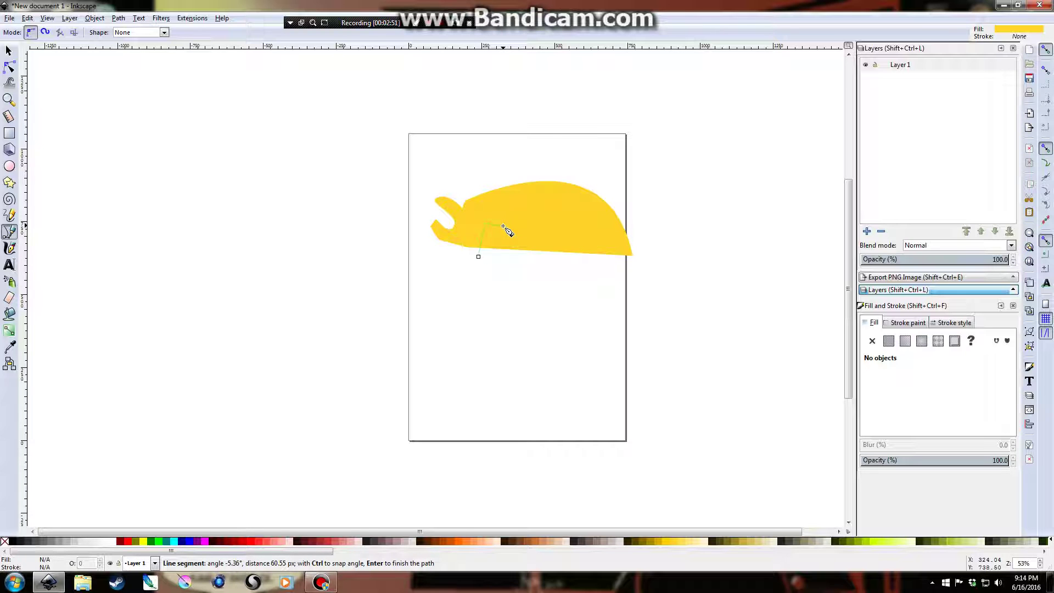
{"action": "left_click", "coordinate": [503, 226]}
{"action": "left_click", "coordinate": [515, 254]}
{"action": "left_click", "coordinate": [499, 272]}
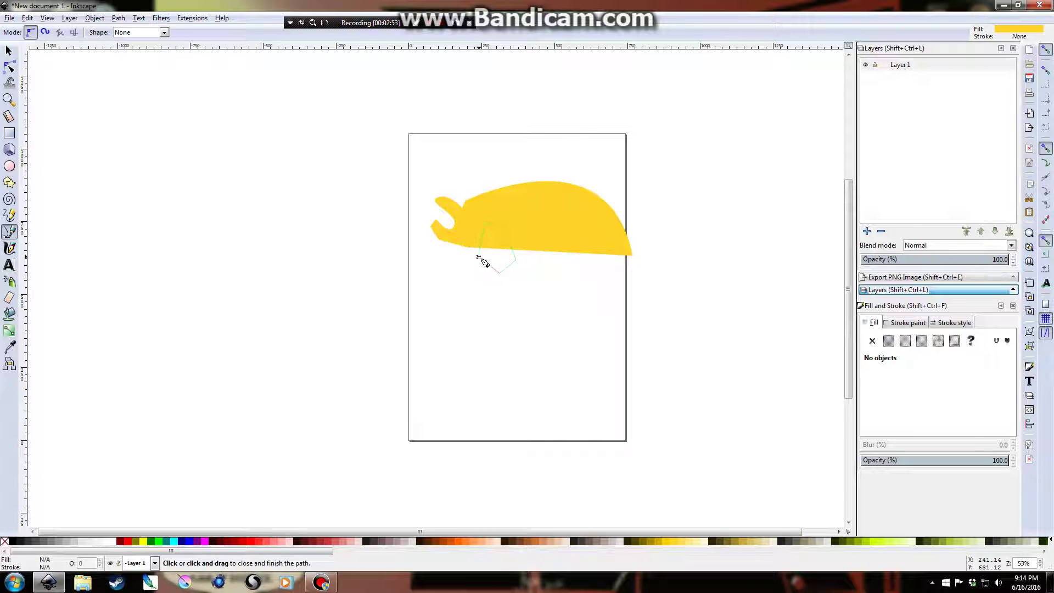
{"action": "left_click", "coordinate": [478, 256]}
{"action": "key", "text": "s"}
{"action": "left_click", "coordinate": [539, 209], "text": "shift"}
{"action": "key", "text": "ctrl+minus"}
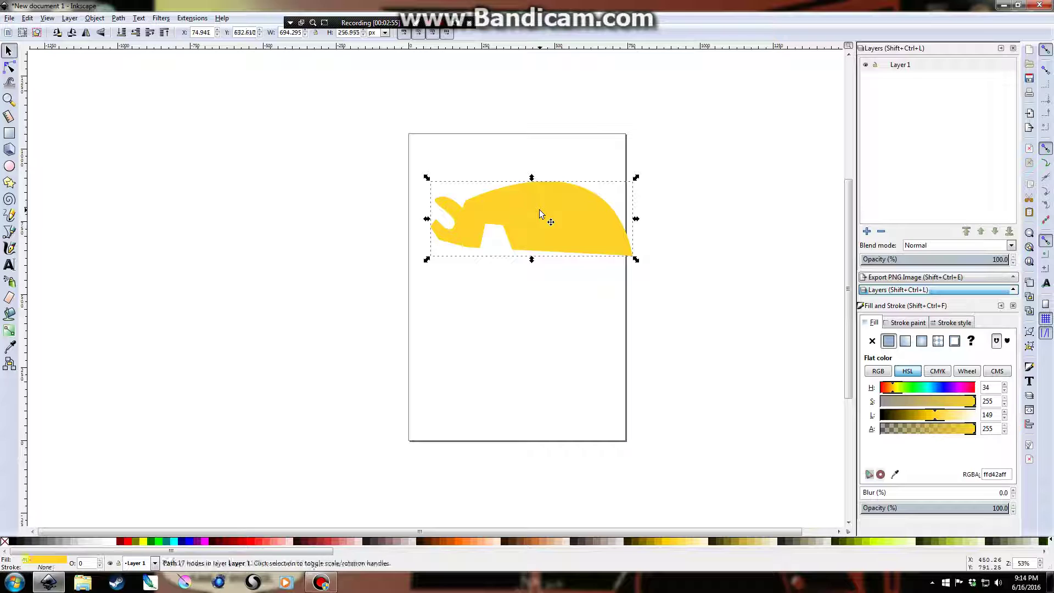
{"action": "key", "text": "Escape"}
Step: Cut a curved arch from the shape's underside with a curved outline and Difference
{"action": "key", "text": "b"}
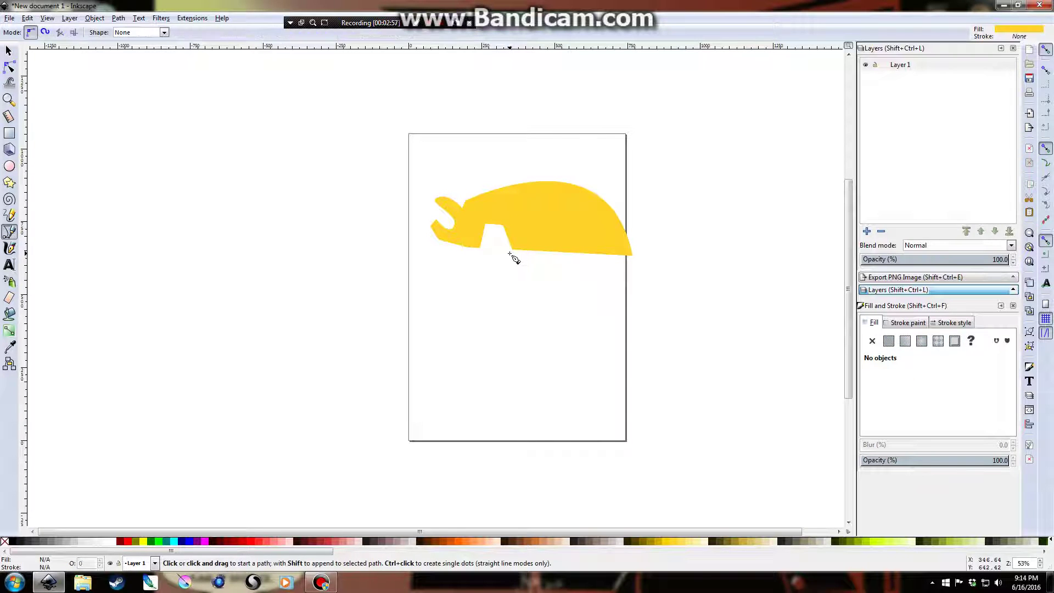
{"action": "left_click", "coordinate": [509, 253]}
{"action": "left_click_drag", "start_coordinate": [596, 256], "coordinate": [638, 301]}
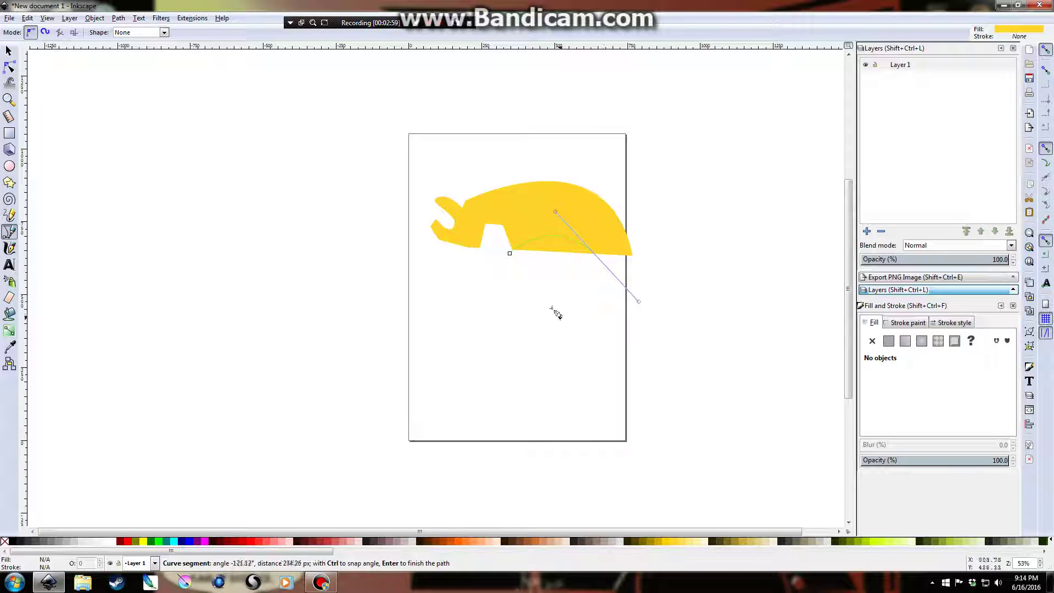
{"action": "left_click", "coordinate": [509, 253]}
{"action": "key", "text": "s"}
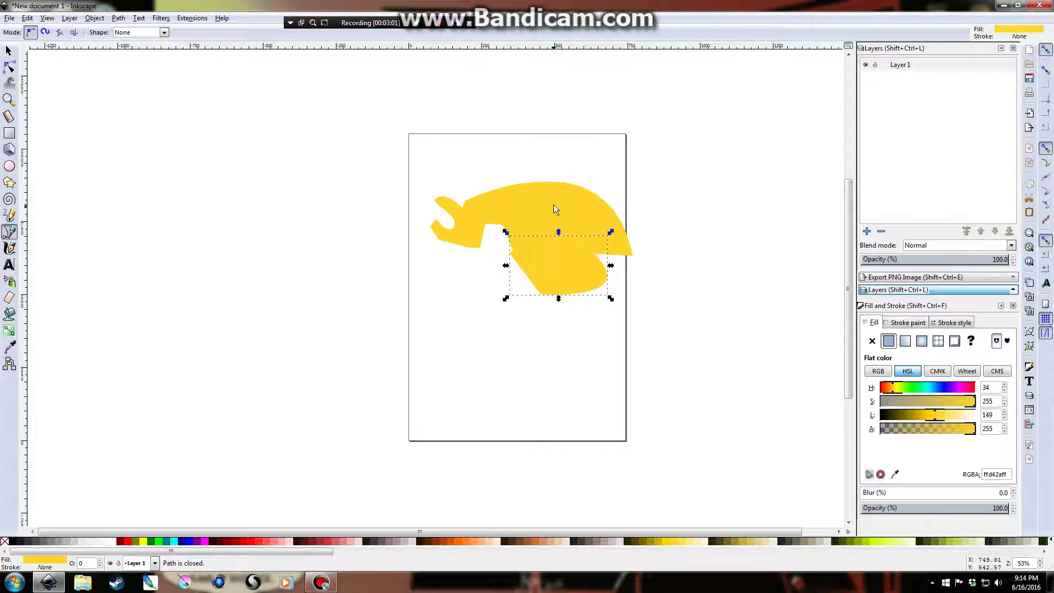
{"action": "left_click", "coordinate": [553, 205], "text": "shift"}
{"action": "key", "text": "ctrl+minus"}
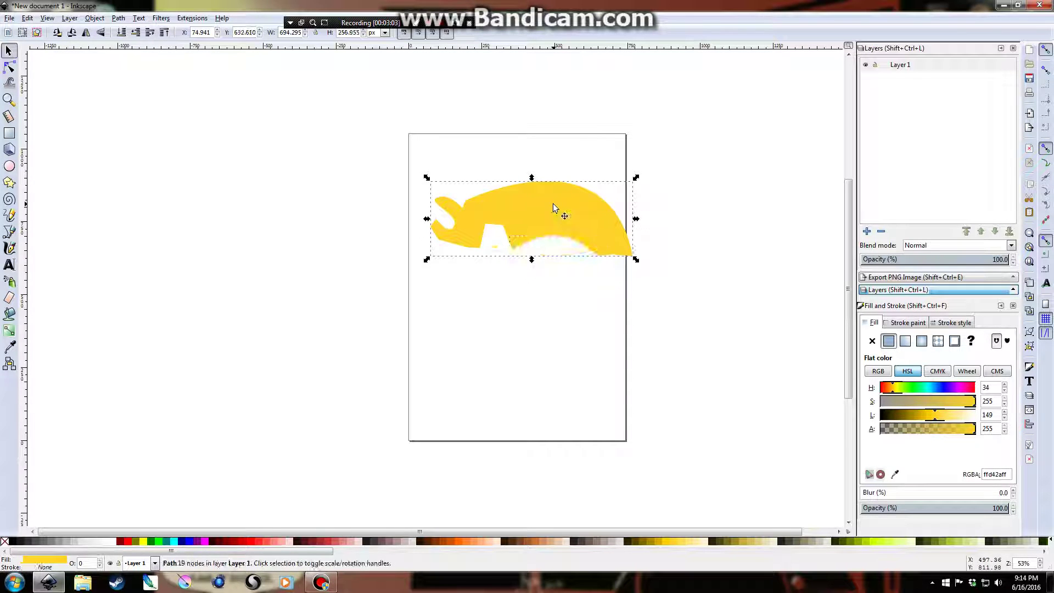
{"action": "left_click", "coordinate": [493, 347]}
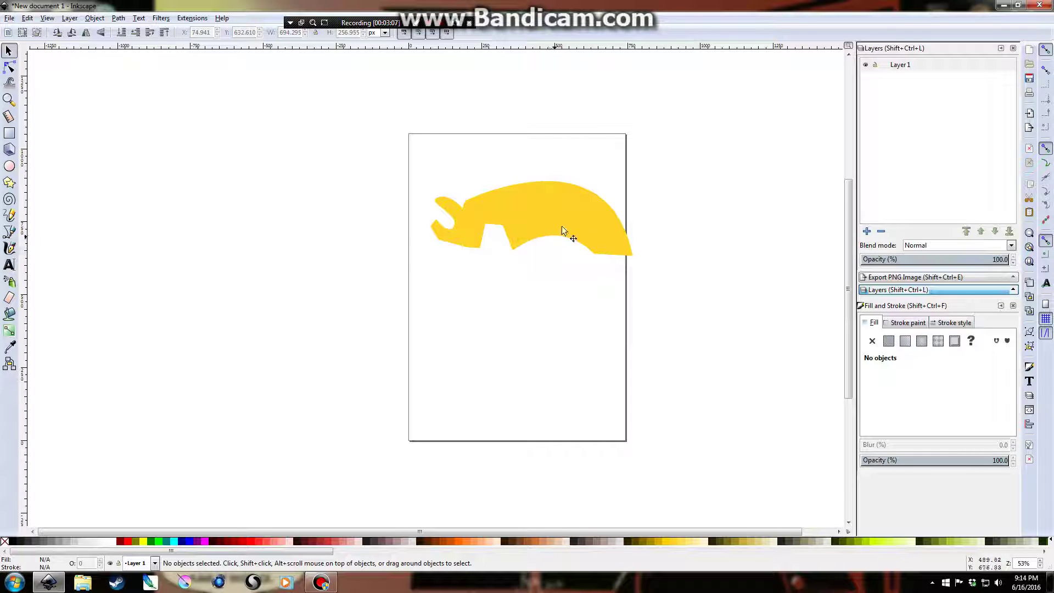
Step: Drag the notched yellow shape left off the page, rotate it about 84°, and delete it
{"action": "left_click_drag", "start_coordinate": [562, 231], "coordinate": [360, 264]}
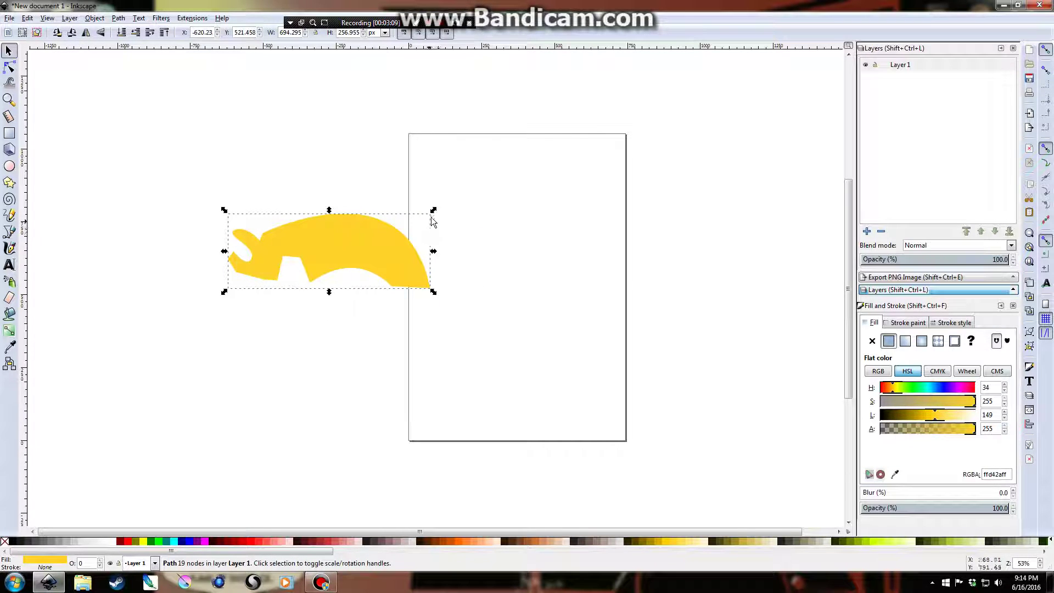
{"action": "left_click", "coordinate": [377, 236]}
{"action": "left_click_drag", "start_coordinate": [432, 211], "coordinate": [344, 311]}
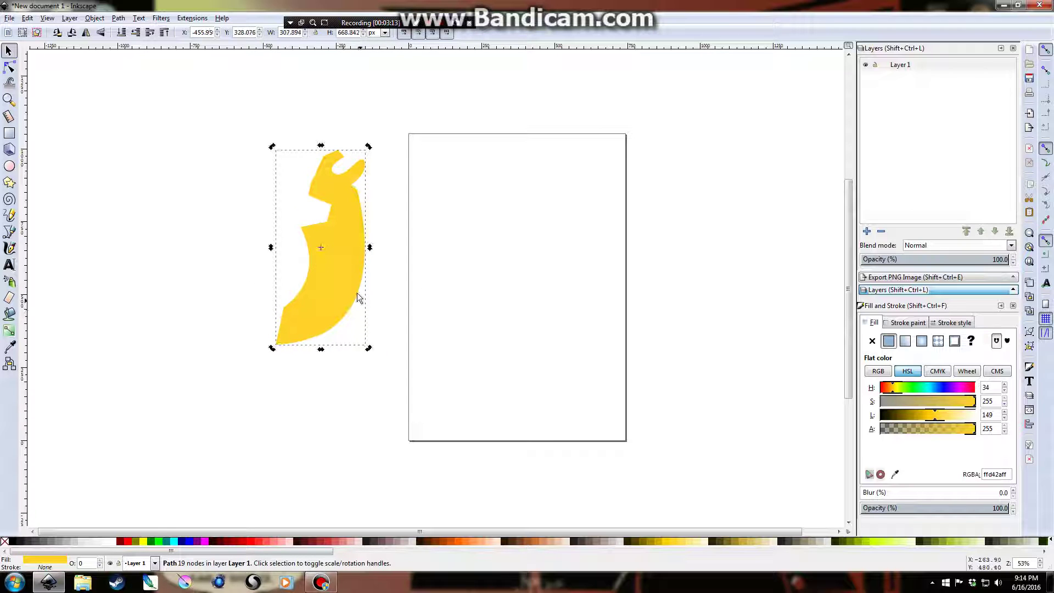
{"action": "left_click_drag", "start_coordinate": [344, 215], "coordinate": [181, 227]}
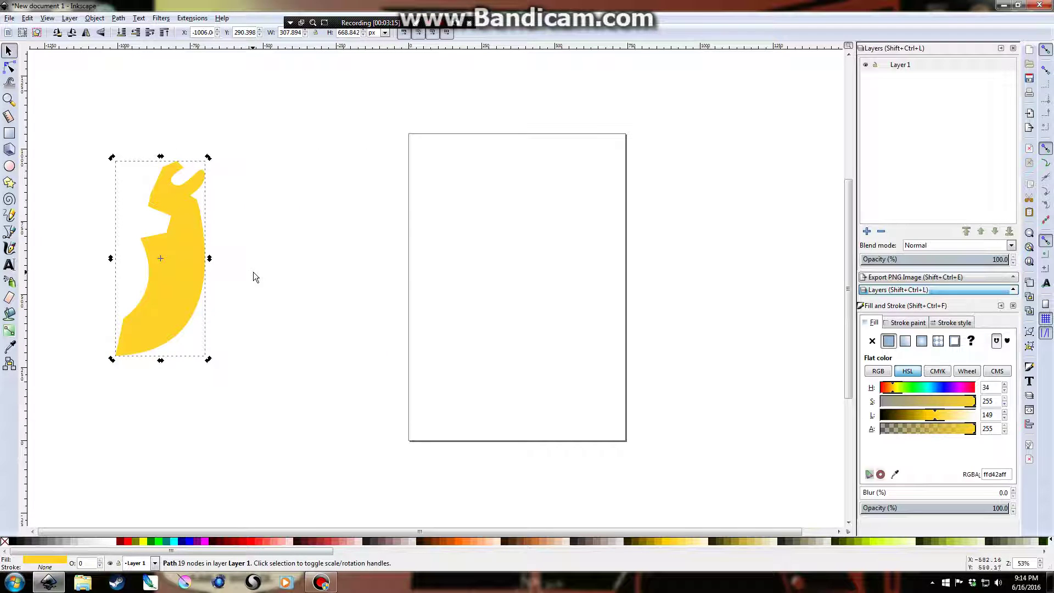
{"action": "key", "text": "Delete"}
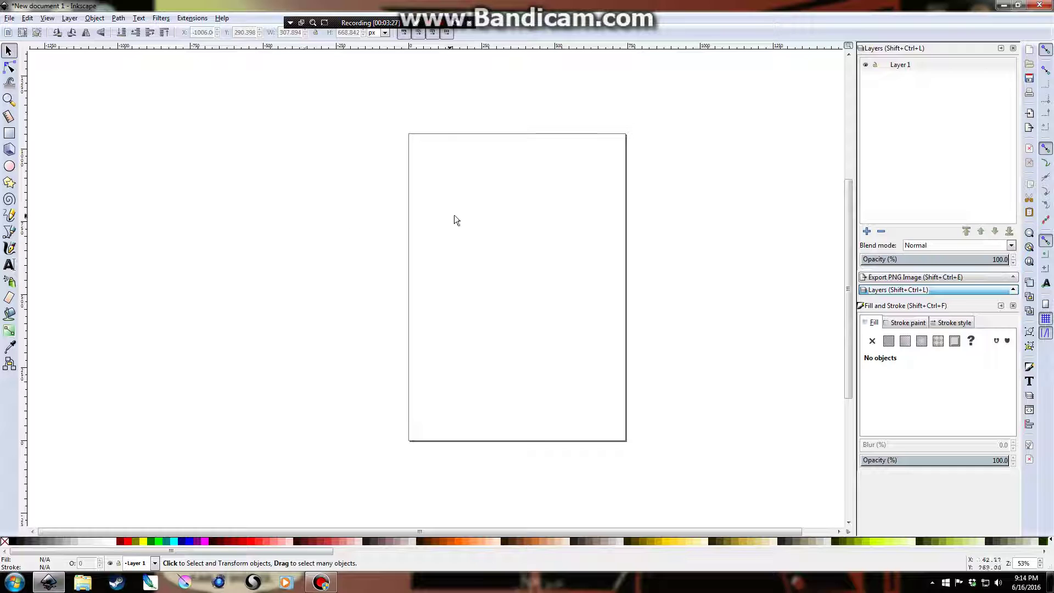
Step: Draw two Pencil lines, delete the first, and move the remaining wavy line to the page centre
{"action": "key", "text": "p"}
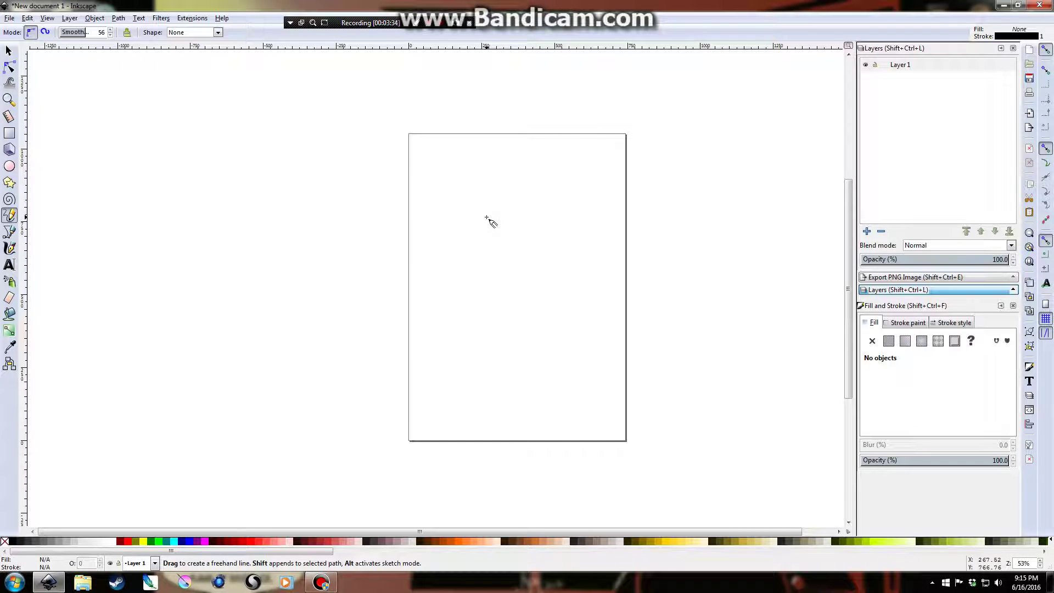
{"action": "mouse_move", "coordinate": [455, 186]}
{"action": "left_mouse_down"}
{"action": "mouse_move", "coordinate": [491, 233]}
{"action": "mouse_move", "coordinate": [538, 236]}
{"action": "mouse_move", "coordinate": [522, 184]}
{"action": "mouse_move", "coordinate": [502, 166]}
{"action": "mouse_move", "coordinate": [547, 137]}
{"action": "left_mouse_up"}
{"action": "mouse_move", "coordinate": [577, 181]}
{"action": "left_mouse_down"}
{"action": "mouse_move", "coordinate": [586, 270]}
{"action": "mouse_move", "coordinate": [628, 291]}
{"action": "mouse_move", "coordinate": [652, 182]}
{"action": "left_mouse_up"}
{"action": "key", "text": "s"}
{"action": "key", "text": "Escape"}
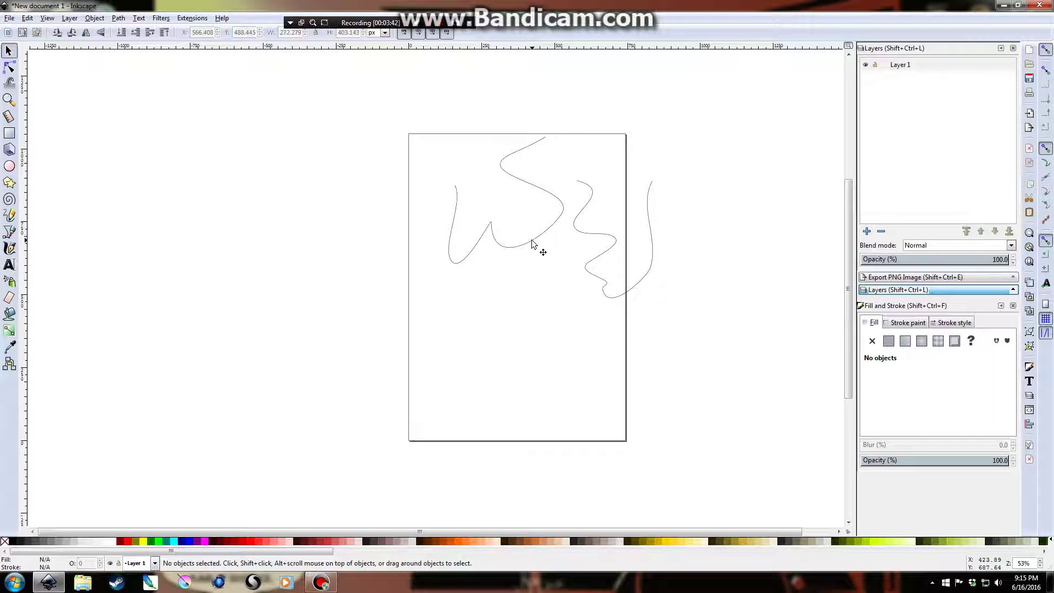
{"action": "left_click", "coordinate": [533, 242]}
{"action": "key", "text": "Delete"}
{"action": "left_click_drag", "start_coordinate": [609, 239], "coordinate": [494, 236]}
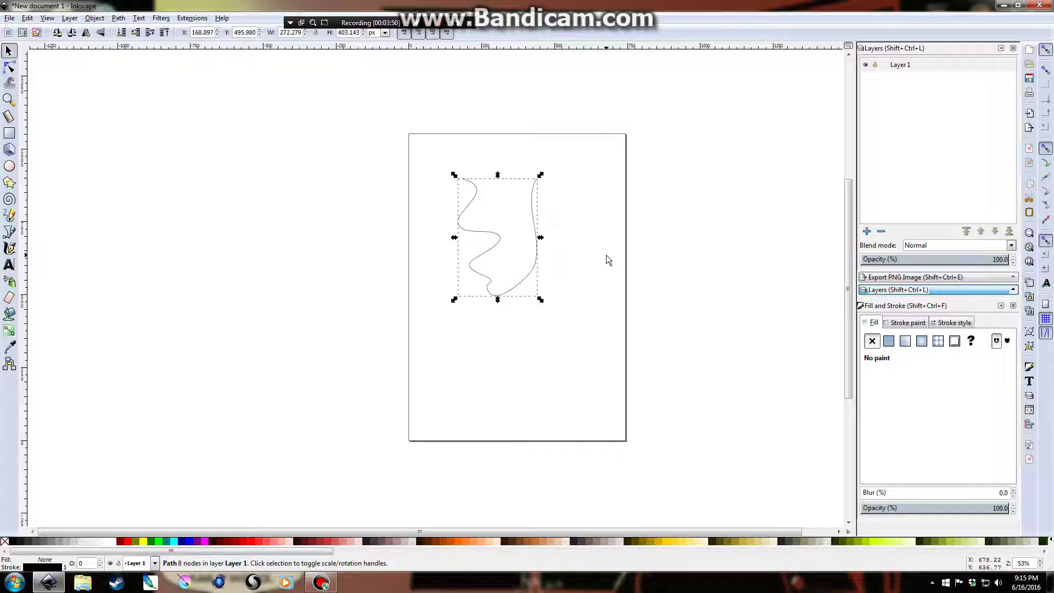
Step: Set the Pencil tool's Shape option to From clipboard
{"action": "key", "text": "p"}
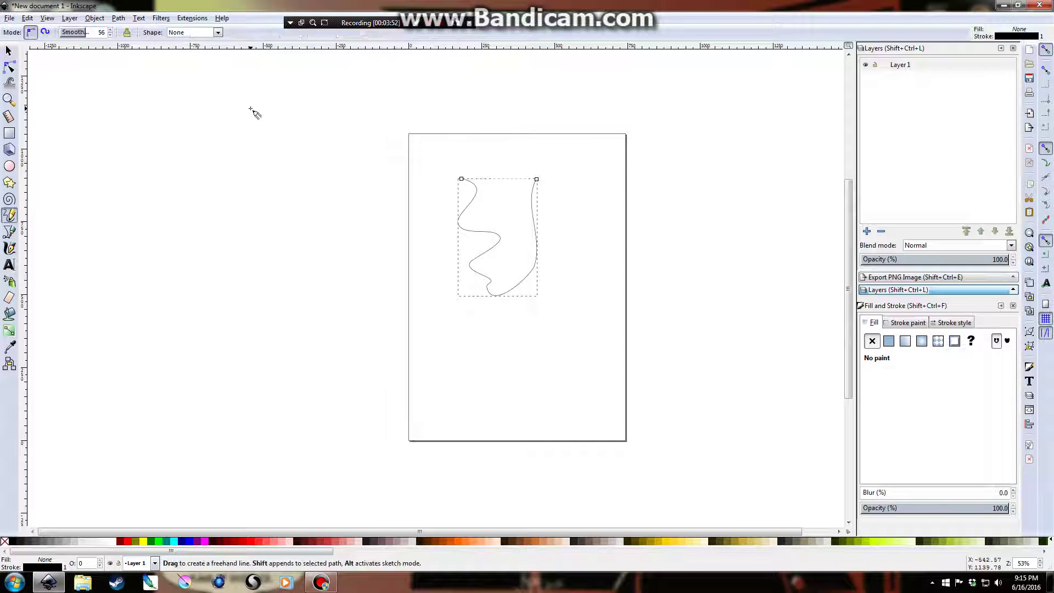
{"action": "left_click", "coordinate": [218, 32]}
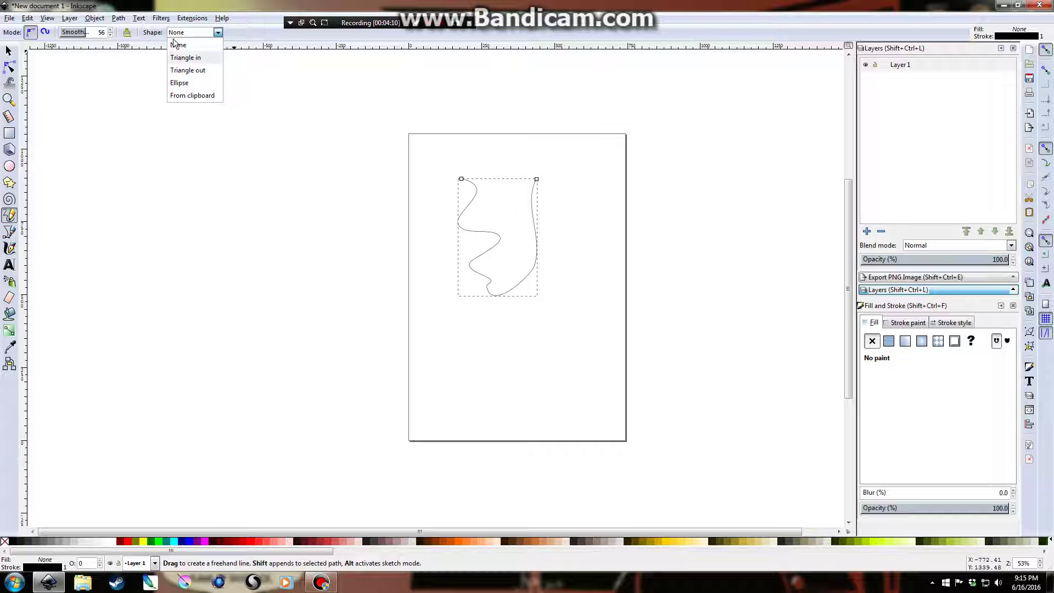
{"action": "left_click", "coordinate": [189, 96]}
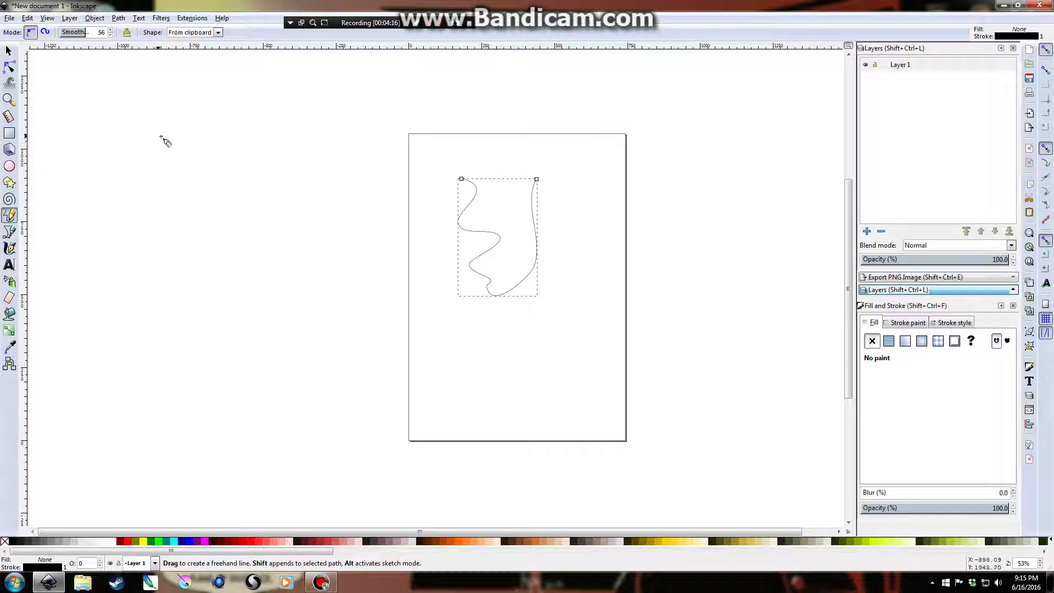
Step: Draw a first black patterned stroke, move it toward the page, and delete the thin wavy line
{"action": "mouse_move", "coordinate": [162, 146]}
{"action": "left_mouse_down"}
{"action": "mouse_move", "coordinate": [170, 202]}
{"action": "mouse_move", "coordinate": [200, 148]}
{"action": "left_mouse_up"}
{"action": "left_click_drag", "start_coordinate": [329, 216], "coordinate": [328, 359]}
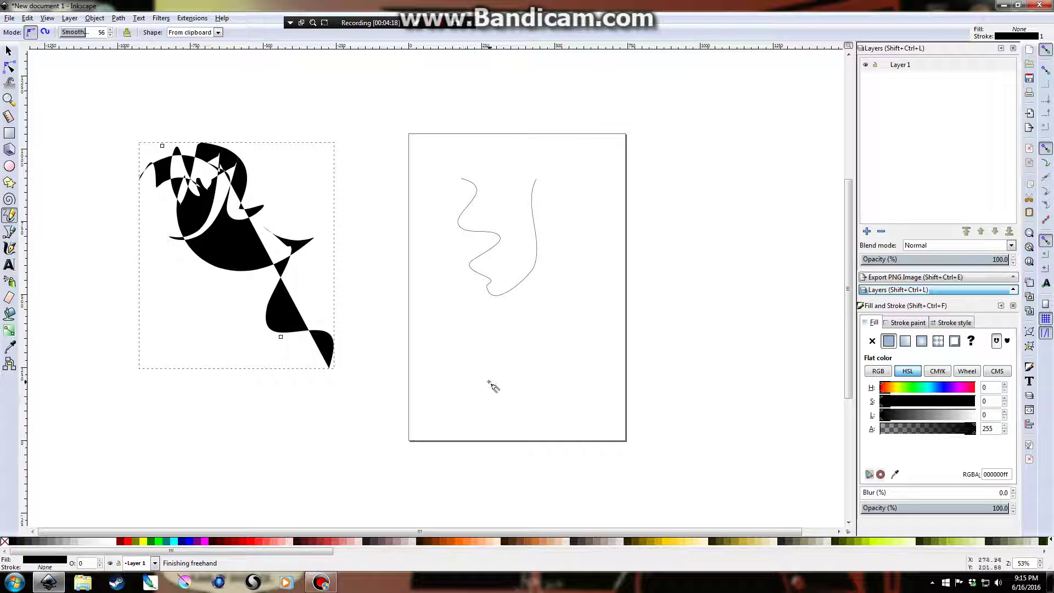
{"action": "key", "text": "s"}
{"action": "mouse_move", "coordinate": [226, 238]}
{"action": "left_mouse_down"}
{"action": "mouse_move", "coordinate": [584, 222]}
{"action": "mouse_move", "coordinate": [317, 244]}
{"action": "left_mouse_up"}
{"action": "left_click", "coordinate": [537, 282]}
{"action": "key", "text": "Delete"}
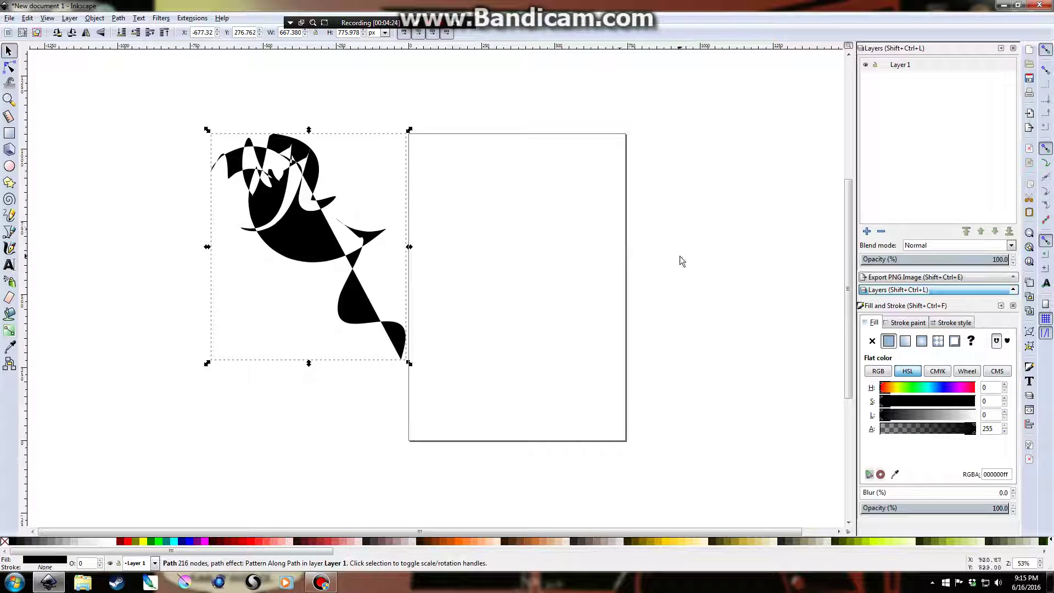
Step: Draw more patterned strokes and arrange them overlapping across the page
{"action": "key", "text": "p"}
{"action": "mouse_move", "coordinate": [491, 90]}
{"action": "left_mouse_down"}
{"action": "mouse_move", "coordinate": [538, 196]}
{"action": "mouse_move", "coordinate": [499, 335]}
{"action": "mouse_move", "coordinate": [522, 317]}
{"action": "left_mouse_up"}
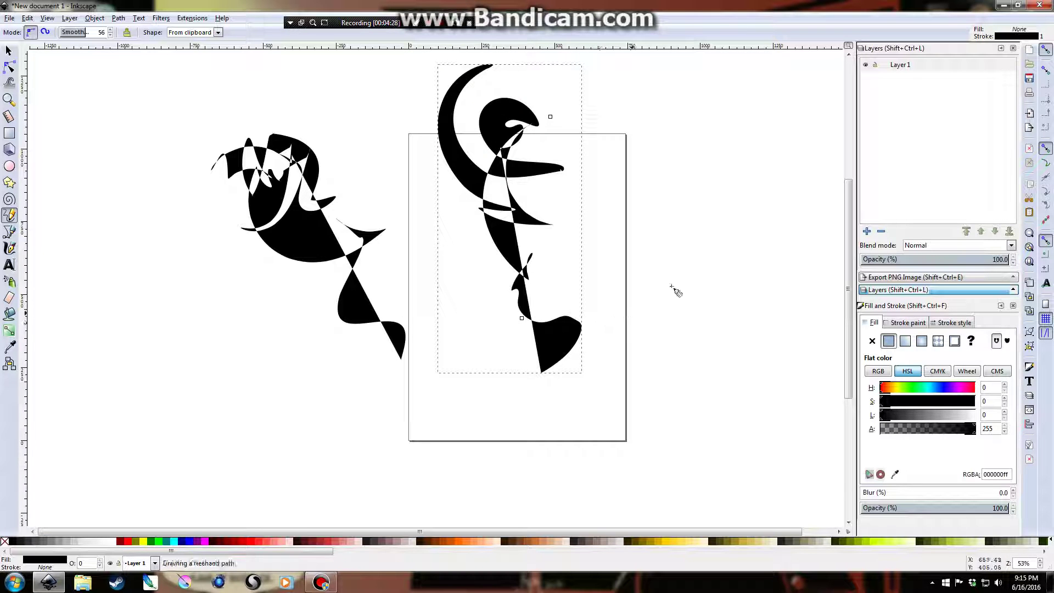
{"action": "left_click_drag", "start_coordinate": [598, 202], "coordinate": [686, 176]}
{"action": "mouse_move", "coordinate": [672, 243]}
{"action": "left_mouse_down"}
{"action": "mouse_move", "coordinate": [640, 212]}
{"action": "mouse_move", "coordinate": [635, 134]}
{"action": "mouse_move", "coordinate": [604, 142]}
{"action": "left_mouse_up"}
{"action": "left_click_drag", "start_coordinate": [754, 222], "coordinate": [748, 329]}
{"action": "key", "text": "s"}
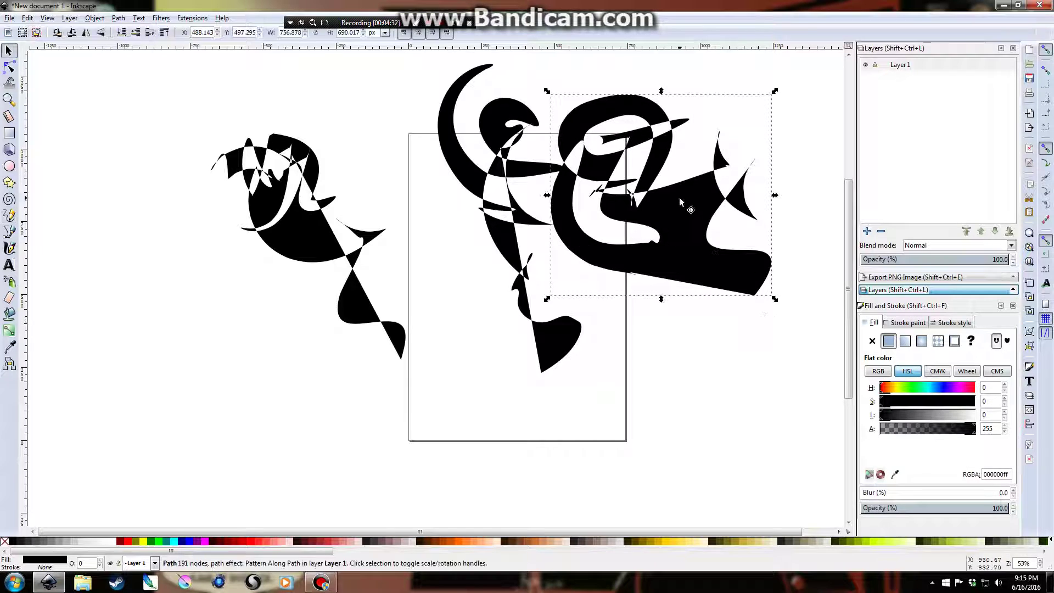
{"action": "mouse_move", "coordinate": [676, 198]}
{"action": "left_mouse_down"}
{"action": "mouse_move", "coordinate": [456, 226]}
{"action": "mouse_move", "coordinate": [504, 203]}
{"action": "left_mouse_up"}
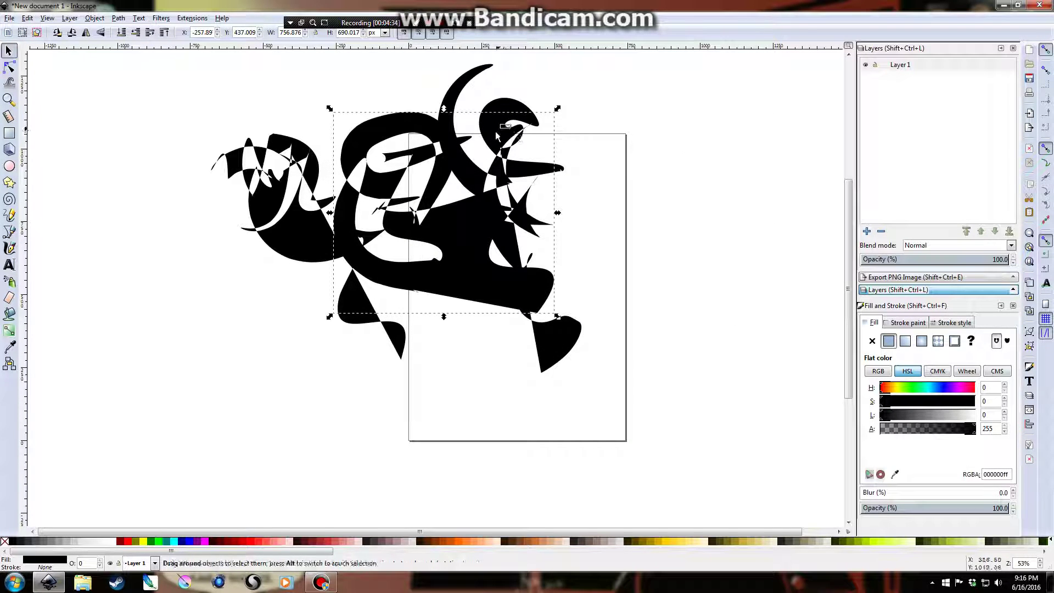
{"action": "key", "text": "Escape"}
{"action": "left_click", "coordinate": [498, 115]}
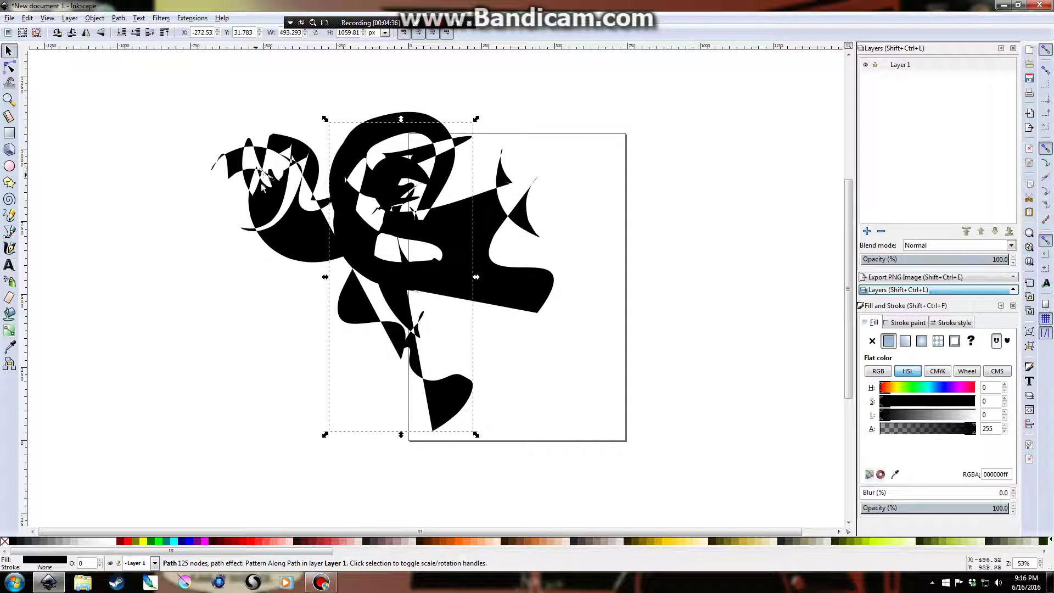
{"action": "left_click_drag", "start_coordinate": [498, 115], "coordinate": [450, 184]}
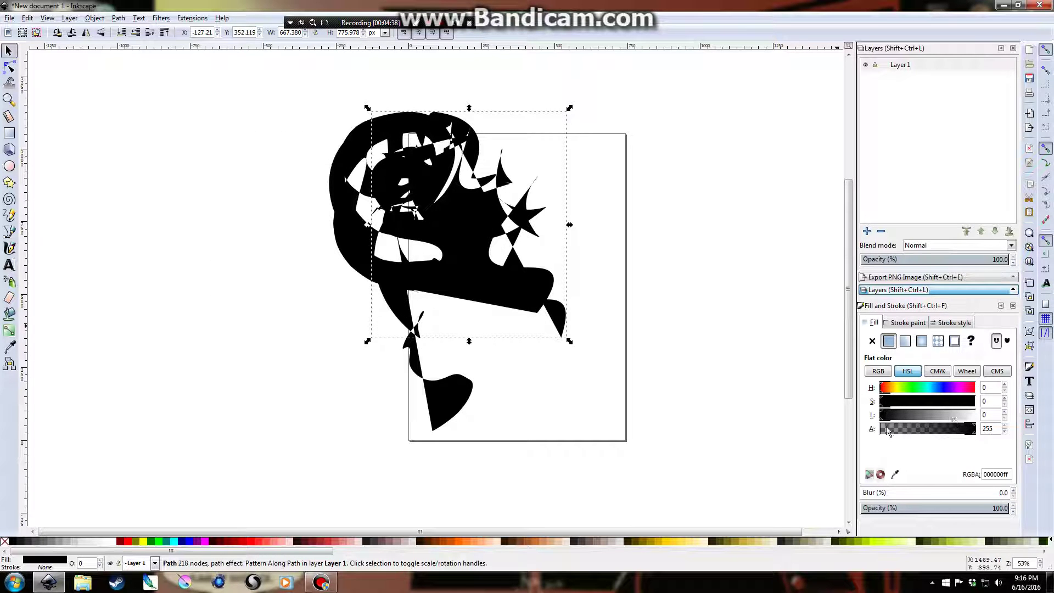
Step: Colour one patterned shape orange and another red, shifting both to the right
{"action": "left_click", "coordinate": [487, 542]}
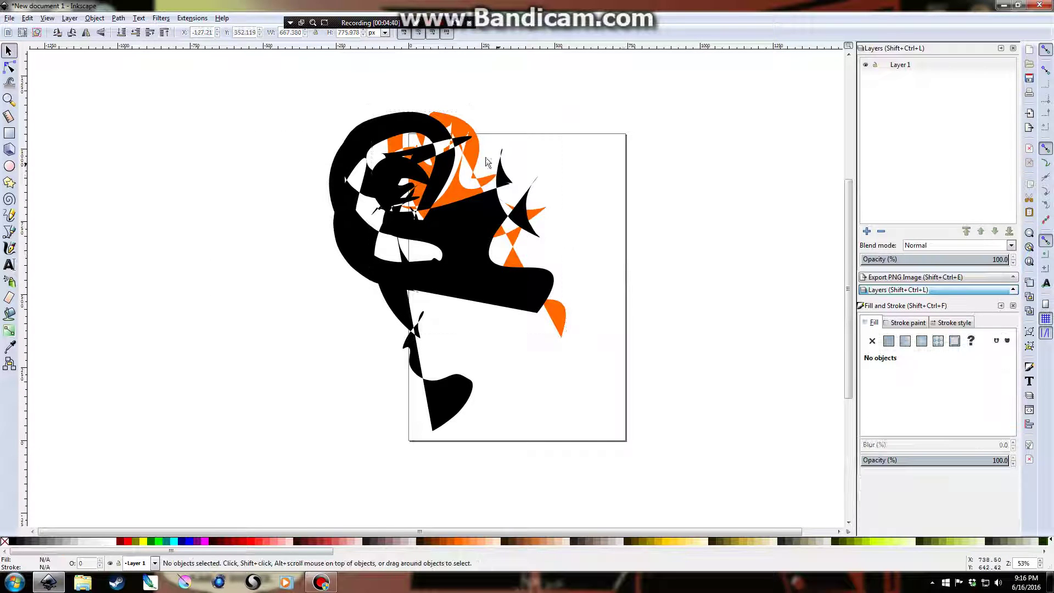
{"action": "key", "text": "Escape"}
{"action": "left_click_drag", "start_coordinate": [470, 130], "coordinate": [542, 130]}
{"action": "left_click", "coordinate": [478, 274]}
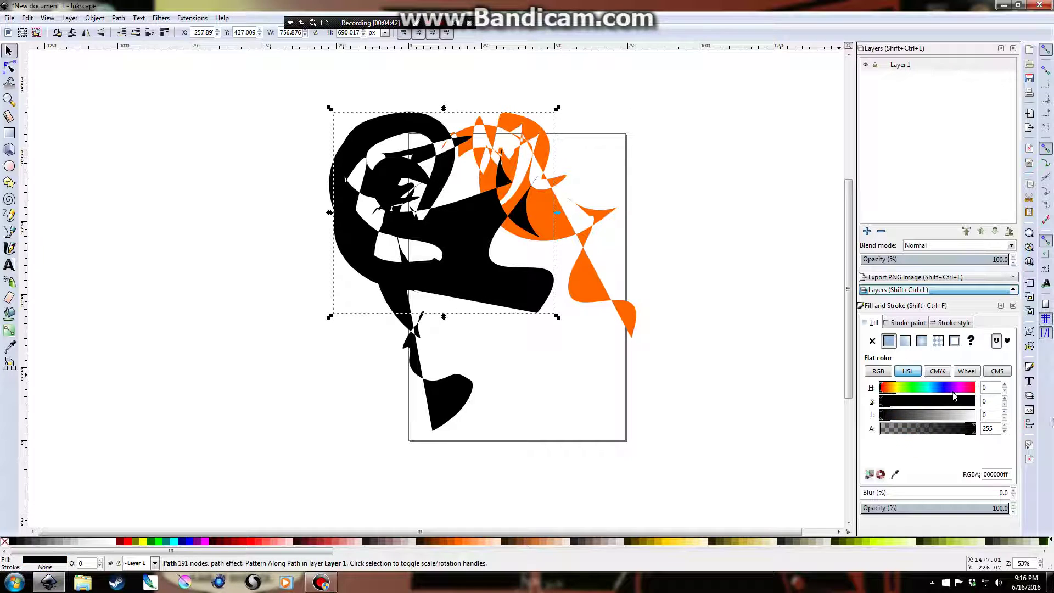
{"action": "left_click", "coordinate": [239, 542]}
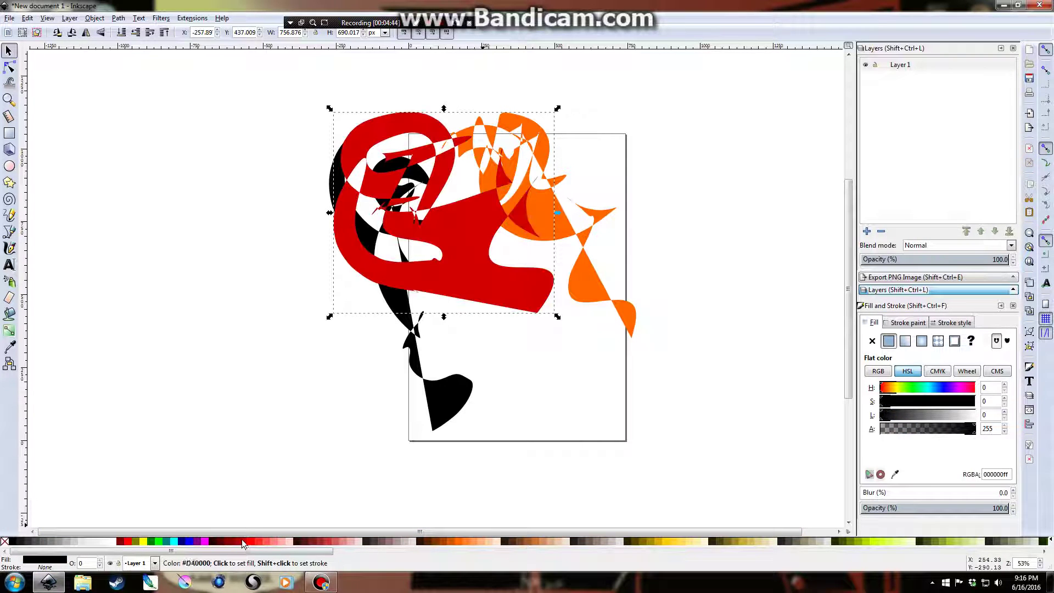
{"action": "left_click_drag", "start_coordinate": [453, 303], "coordinate": [523, 313]}
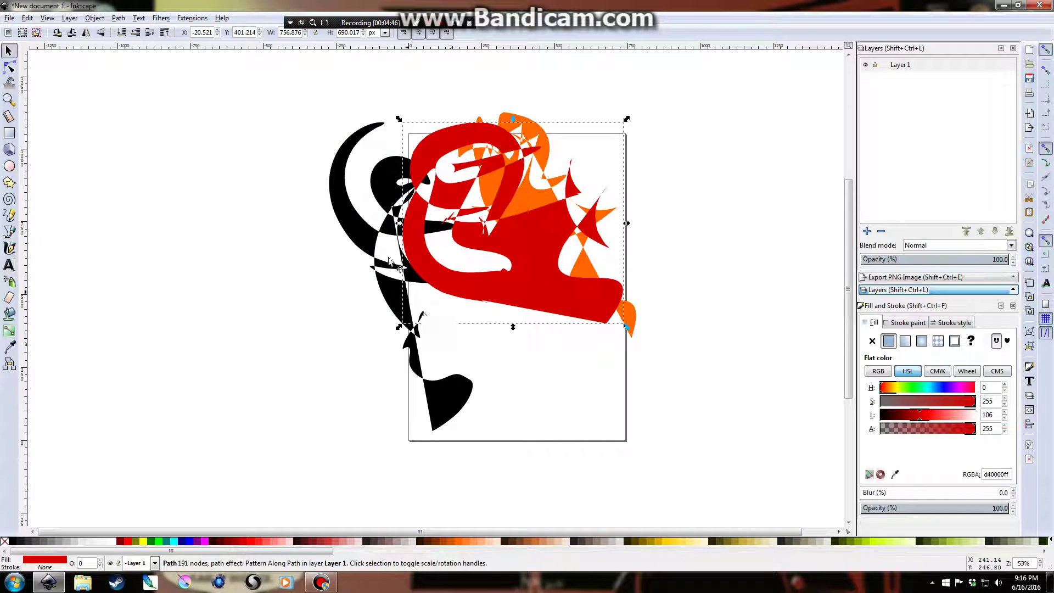
Step: Subtract the black shape from the red one, then subtract the result from the orange shape
{"action": "left_click", "coordinate": [354, 232]}
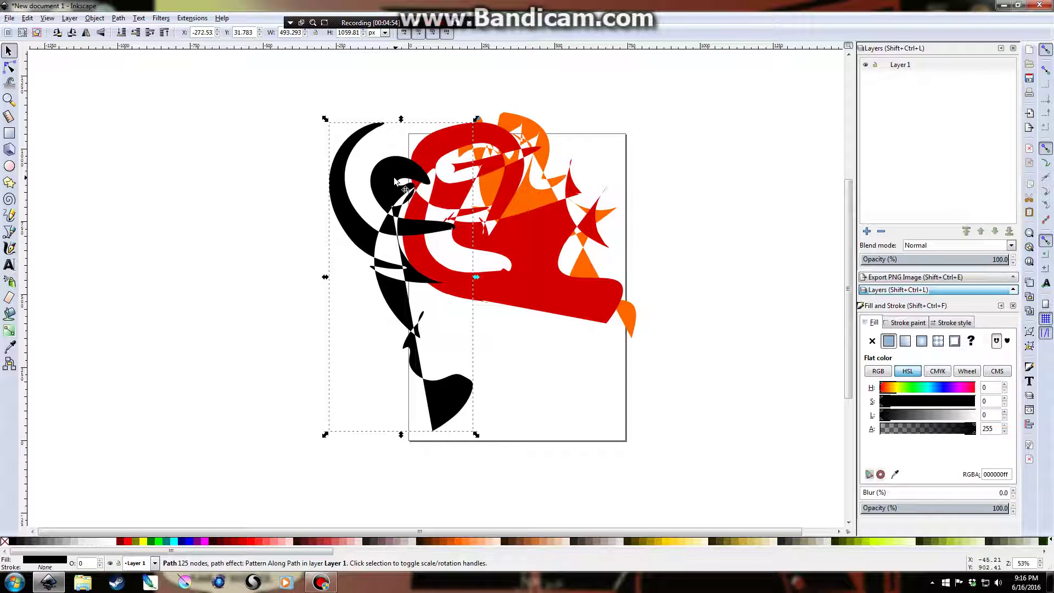
{"action": "left_click_drag", "start_coordinate": [400, 175], "coordinate": [501, 126]}
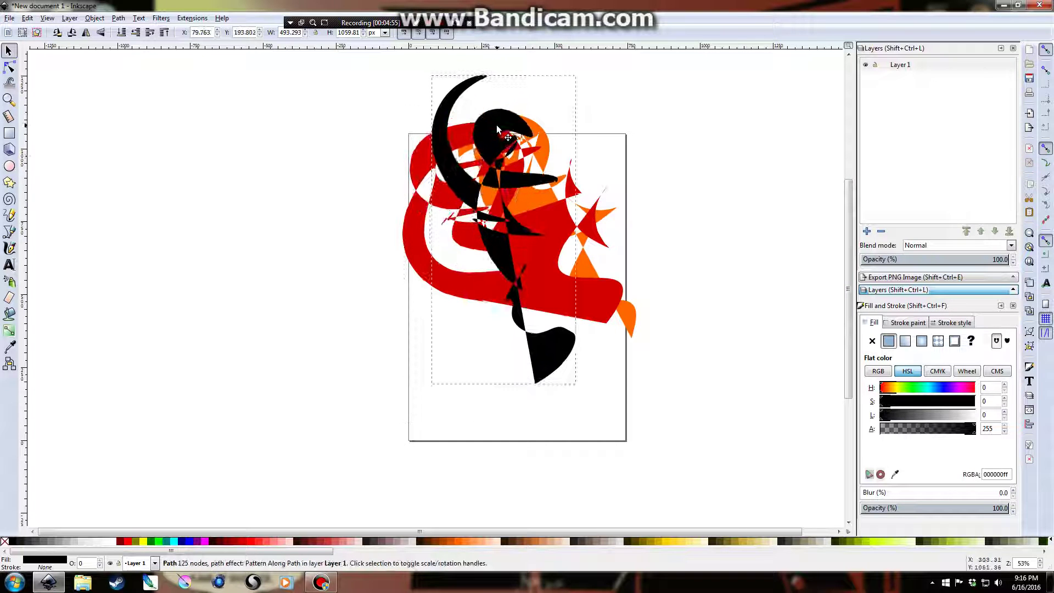
{"action": "left_click", "coordinate": [604, 300], "text": "shift"}
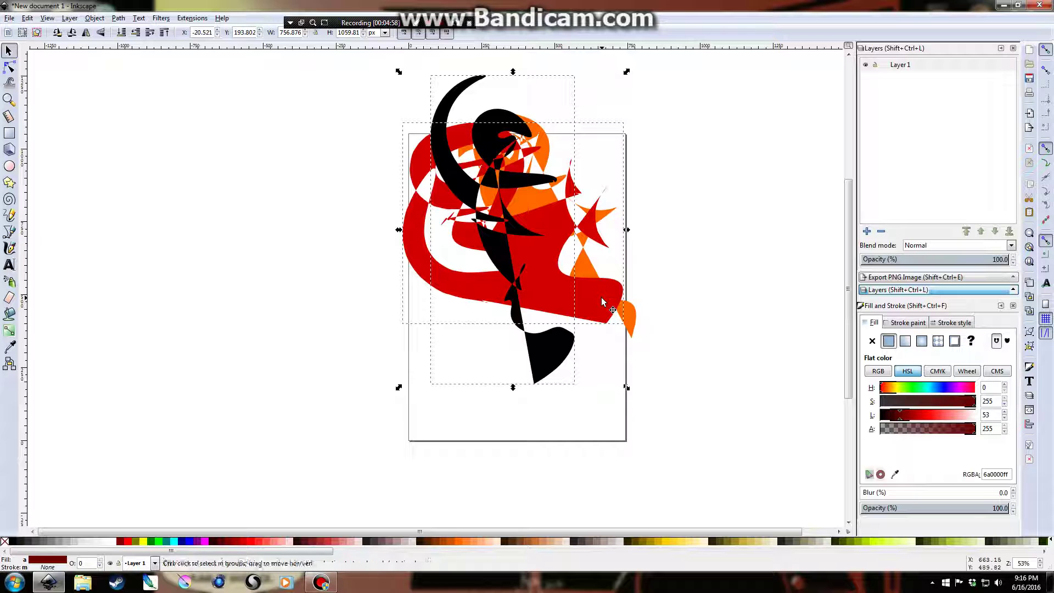
{"action": "key", "text": "ctrl+minus"}
{"action": "left_click_drag", "start_coordinate": [560, 268], "coordinate": [589, 243]}
{"action": "left_click", "coordinate": [627, 325]}
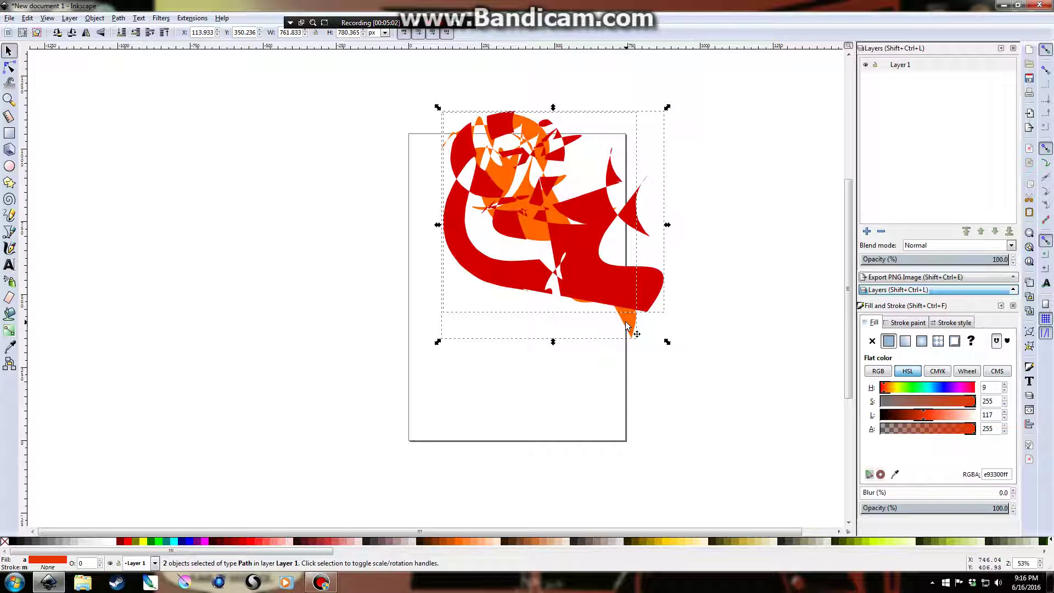
{"action": "key", "text": "ctrl+minus"}
Step: Move the orange fragments down and left, then rotate the shape around its centre
{"action": "left_click", "coordinate": [732, 297]}
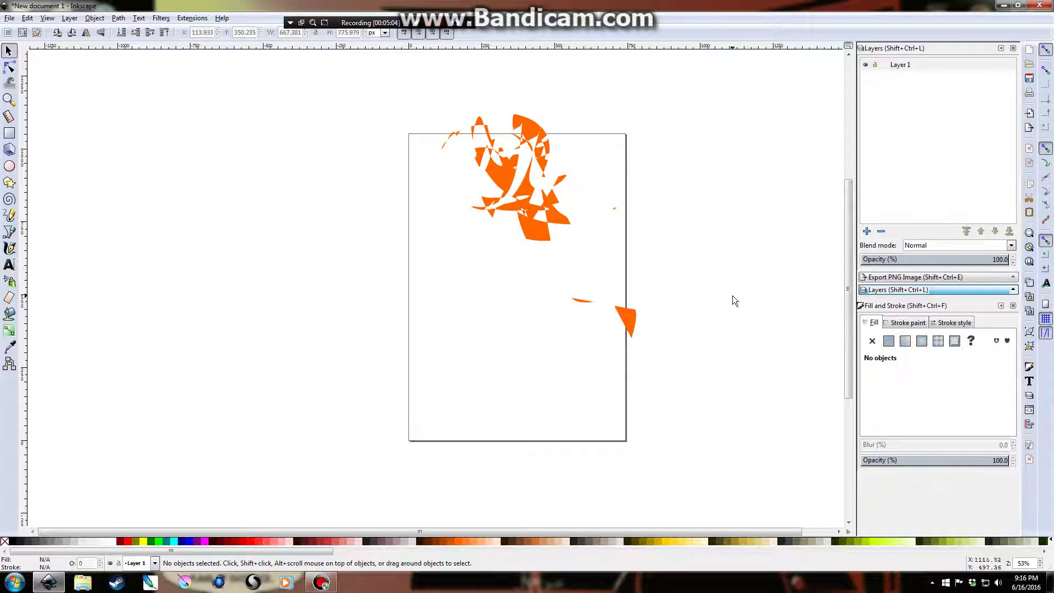
{"action": "mouse_move", "coordinate": [541, 159]}
{"action": "left_mouse_down"}
{"action": "mouse_move", "coordinate": [493, 268]}
{"action": "mouse_move", "coordinate": [505, 244]}
{"action": "left_mouse_up"}
{"action": "scroll", "coordinate": [516, 285], "scroll_direction": "up", "scroll_amount": 4, "text": "ctrl"}
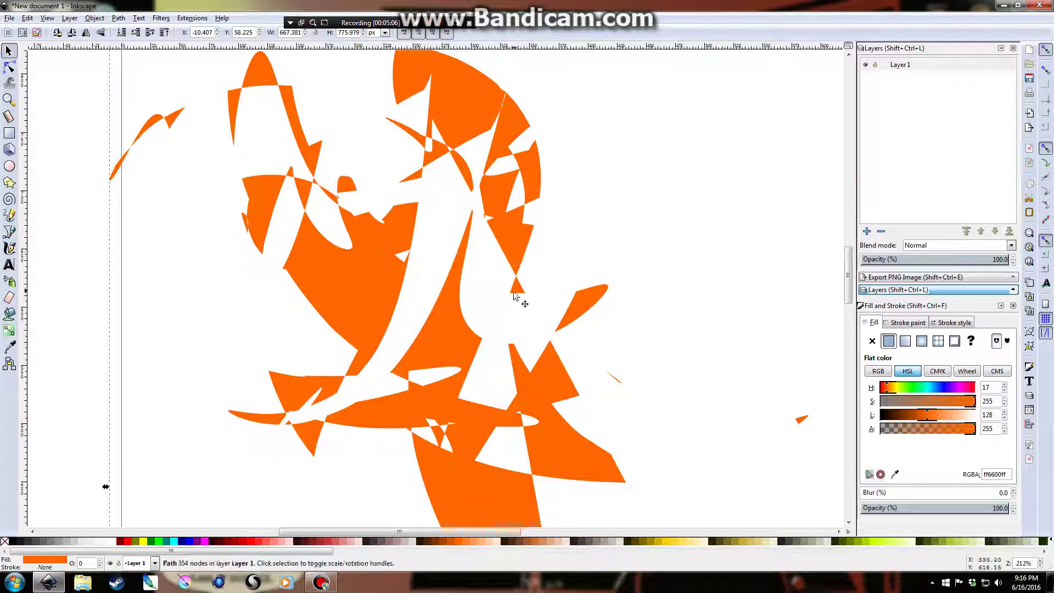
{"action": "scroll", "coordinate": [566, 272], "scroll_direction": "down", "scroll_amount": 1, "text": "ctrl"}
{"action": "scroll", "coordinate": [508, 260], "scroll_direction": "down", "scroll_amount": 1, "text": "ctrl"}
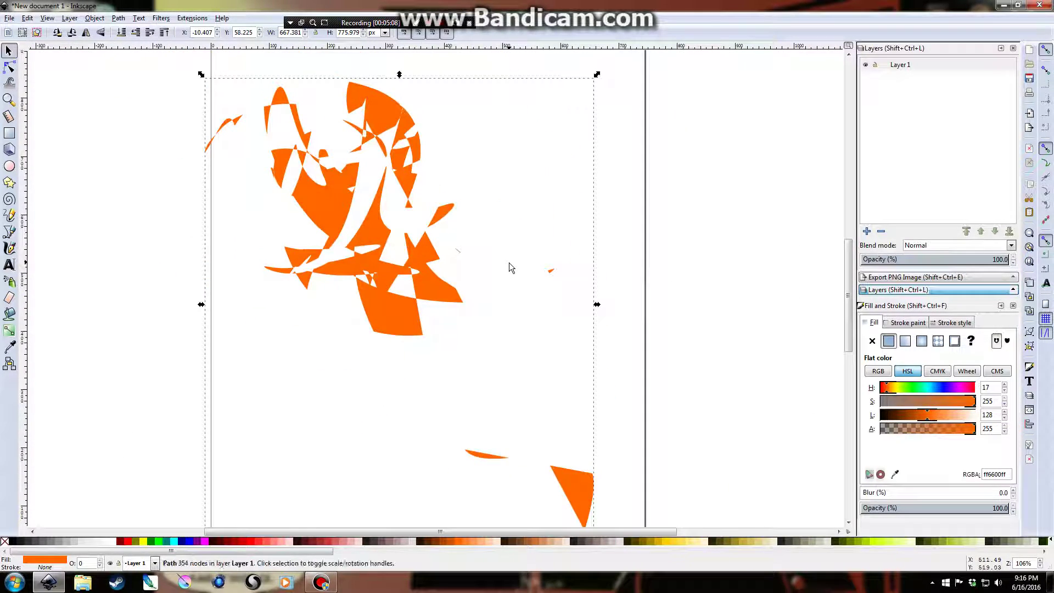
{"action": "left_click", "coordinate": [391, 127]}
{"action": "left_click_drag", "start_coordinate": [595, 72], "coordinate": [403, 125]}
{"action": "left_click", "coordinate": [392, 117]}
{"action": "left_click", "coordinate": [392, 118]}
{"action": "left_click_drag", "start_coordinate": [595, 76], "coordinate": [308, 344]}
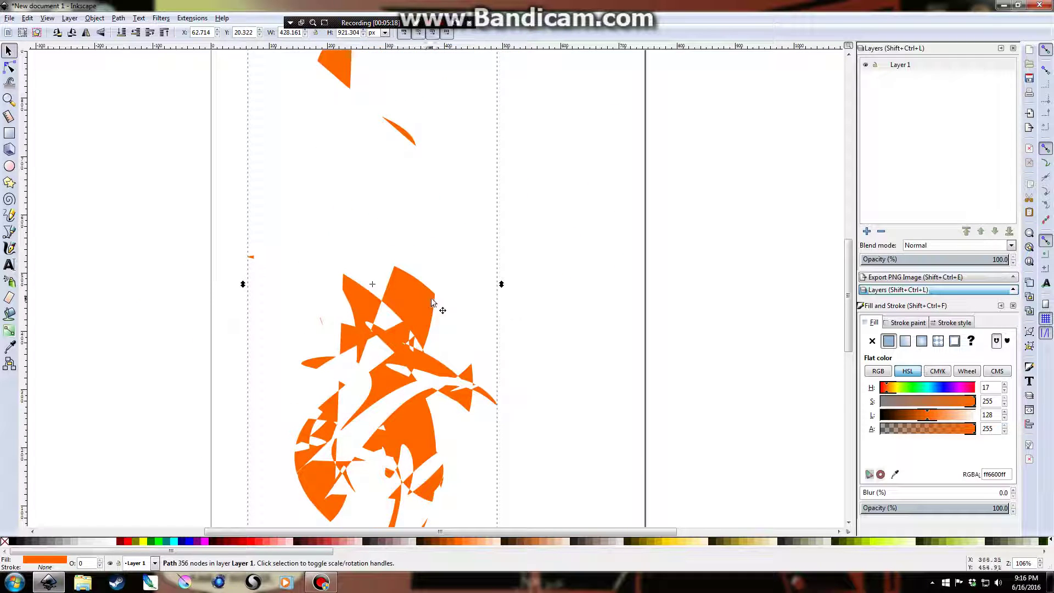
{"action": "scroll", "coordinate": [433, 299], "scroll_direction": "down", "scroll_amount": 2}
{"action": "scroll", "coordinate": [566, 252], "scroll_direction": "left", "scroll_amount": 2}
{"action": "scroll", "coordinate": [534, 221], "scroll_direction": "up", "scroll_amount": 2}
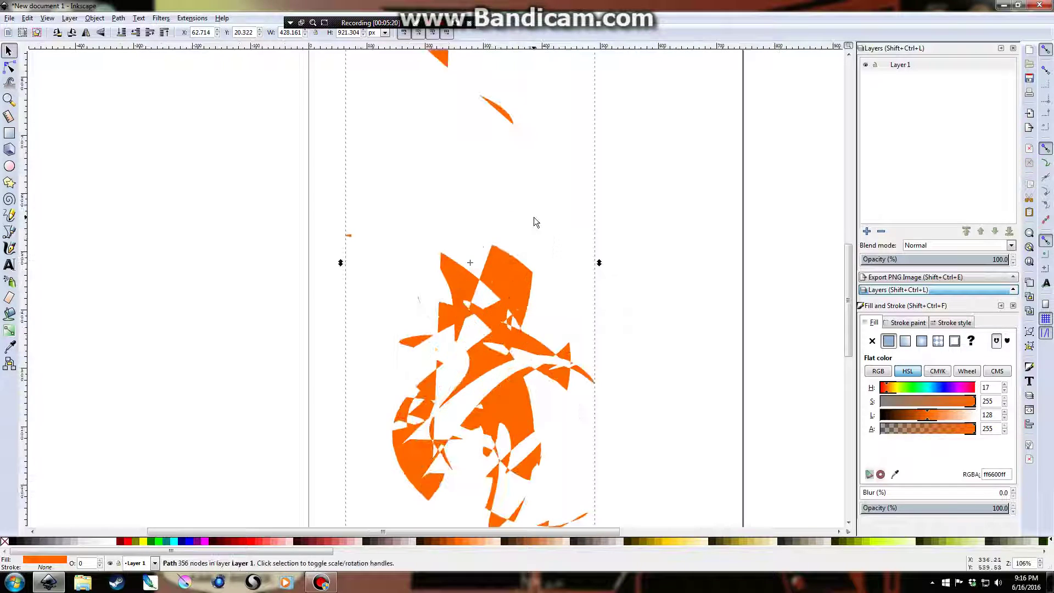
{"action": "scroll", "coordinate": [533, 221], "scroll_direction": "down", "scroll_amount": 2}
Step: Try cutting a circle out of the orange shape, then undo the circle cut
{"action": "key", "text": "e"}
{"action": "left_click_drag", "start_coordinate": [492, 113], "coordinate": [636, 256]}
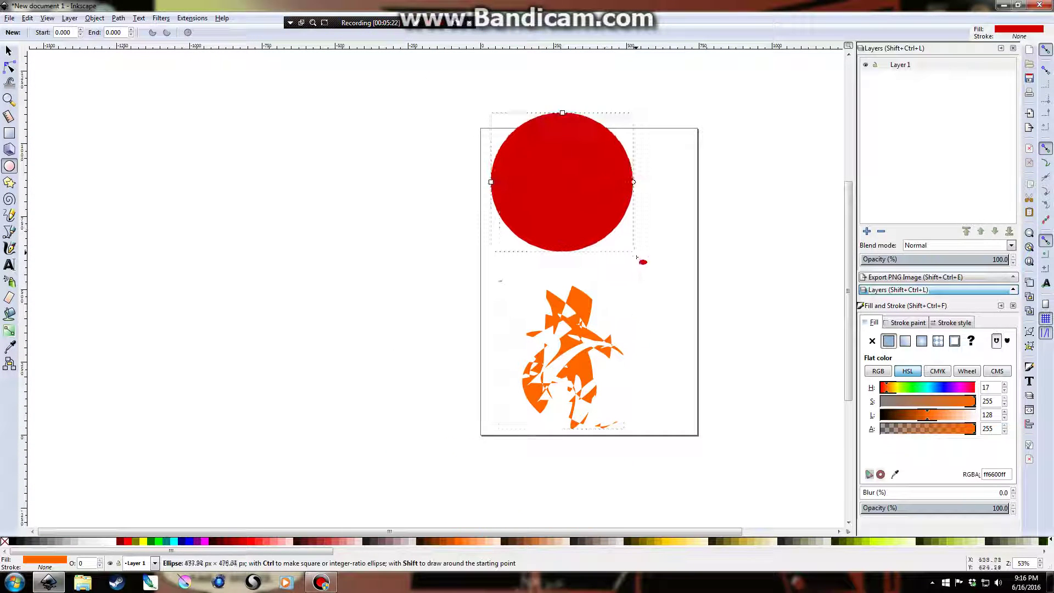
{"action": "key", "text": "s"}
{"action": "left_click", "coordinate": [585, 308], "text": "shift"}
{"action": "key", "text": "ctrl+z"}
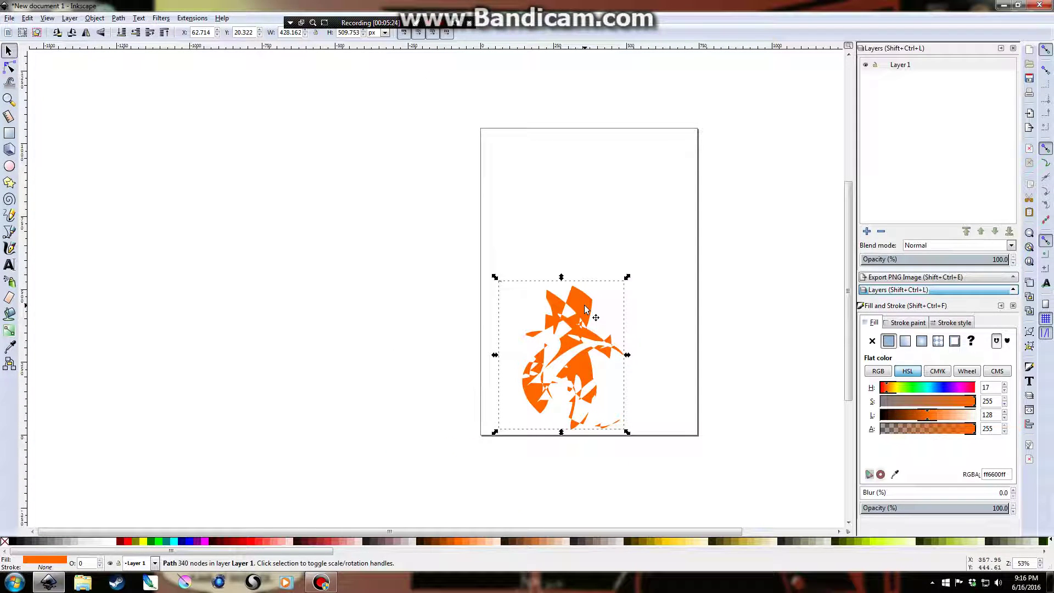
{"action": "scroll", "coordinate": [629, 346], "scroll_direction": "up", "scroll_amount": 2}
{"action": "scroll", "coordinate": [621, 367], "scroll_direction": "down", "scroll_amount": 3}
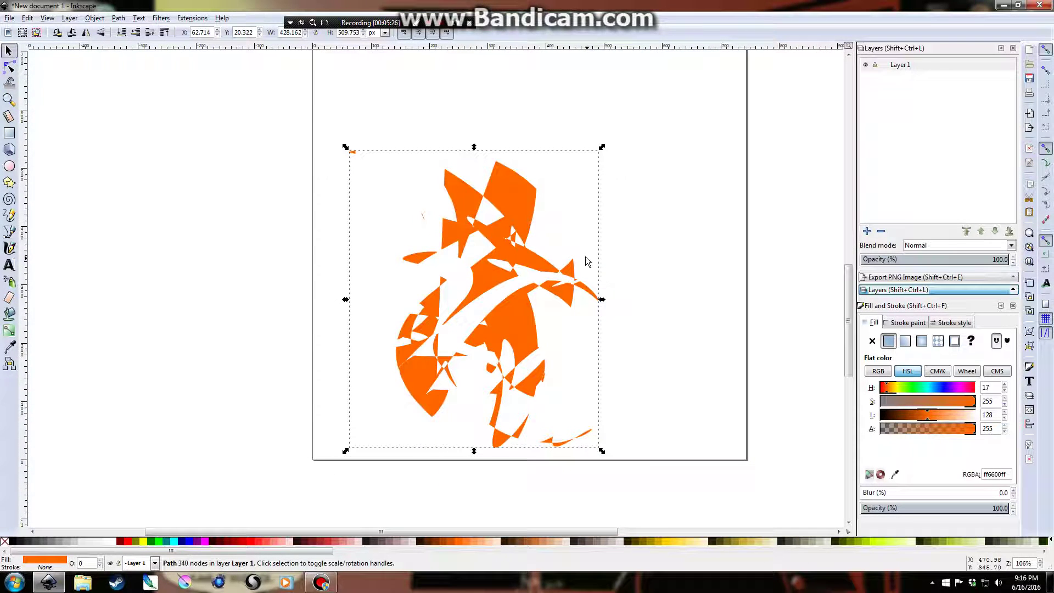
{"action": "key", "text": "ctrl+z"}
{"action": "key", "text": "ctrl+z"}
{"action": "key", "text": "ctrl+z"}
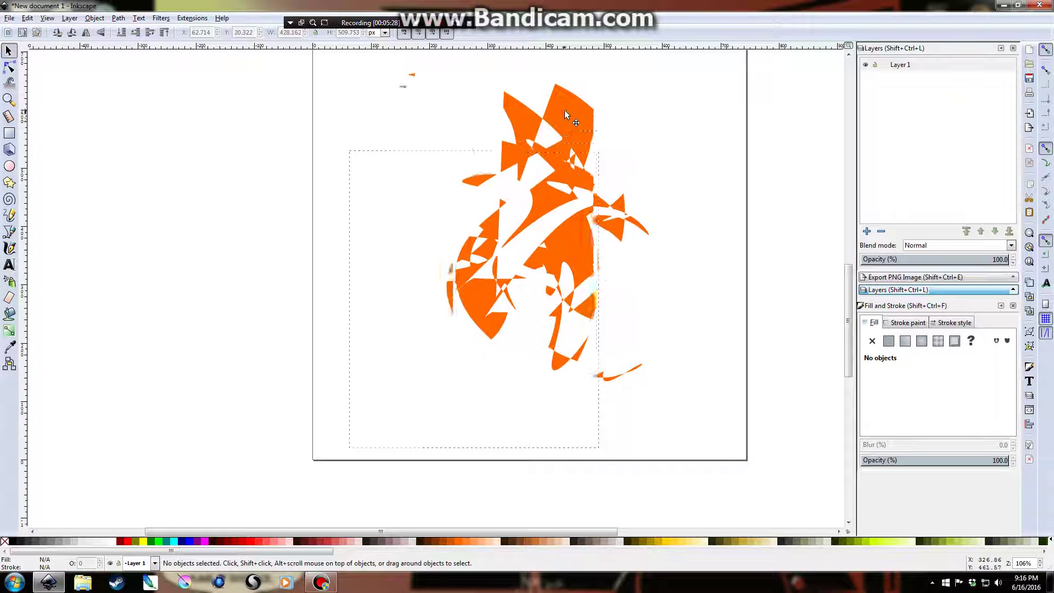
{"action": "scroll", "coordinate": [627, 166], "scroll_direction": "up", "scroll_amount": 2}
{"action": "scroll", "coordinate": [603, 172], "scroll_direction": "right", "scroll_amount": 2}
Step: Tilt the orange shape about 8° and move it toward the page's left side
{"action": "left_click", "coordinate": [542, 150]}
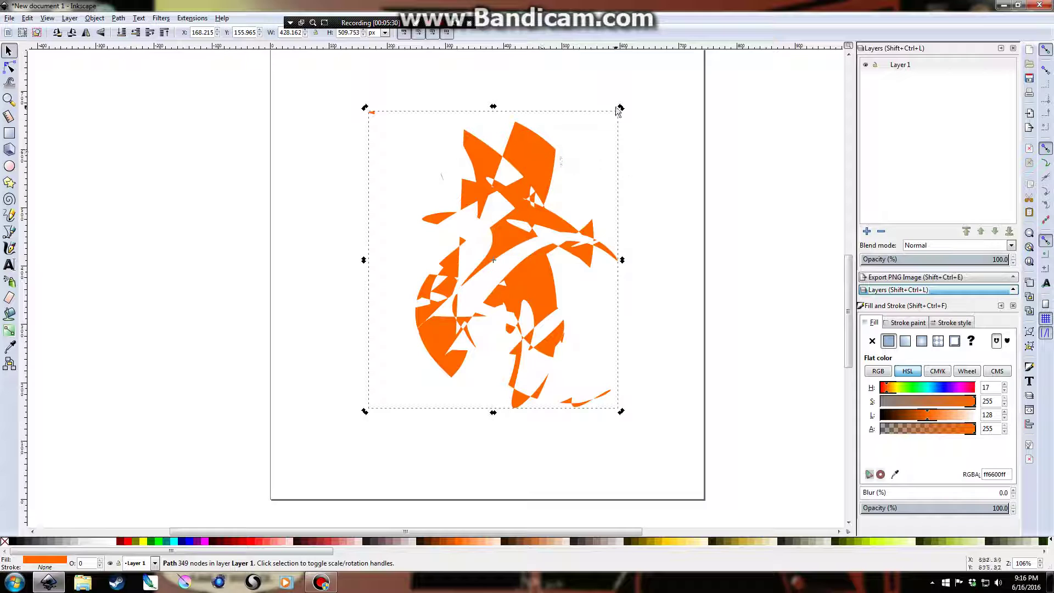
{"action": "left_click_drag", "start_coordinate": [619, 109], "coordinate": [449, 152]}
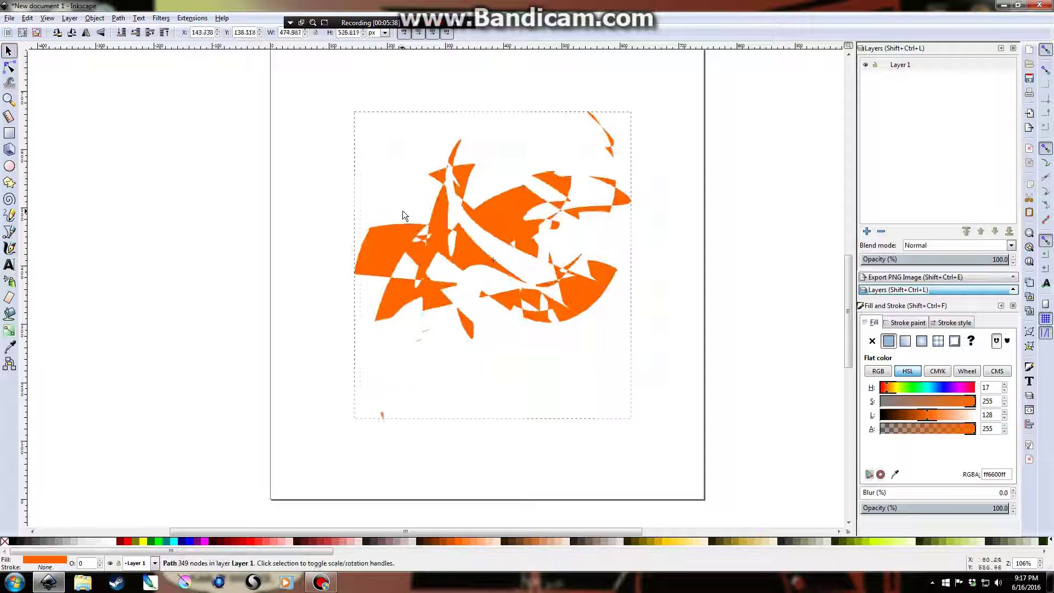
{"action": "left_click", "coordinate": [467, 233]}
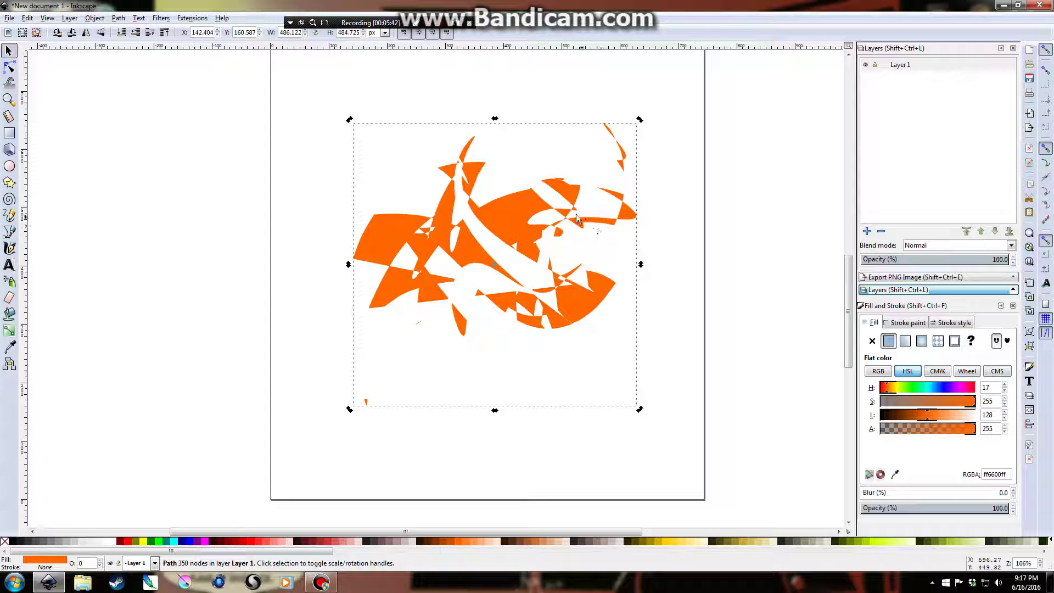
{"action": "left_click_drag", "start_coordinate": [593, 229], "coordinate": [518, 240]}
{"action": "left_click", "coordinate": [610, 297]}
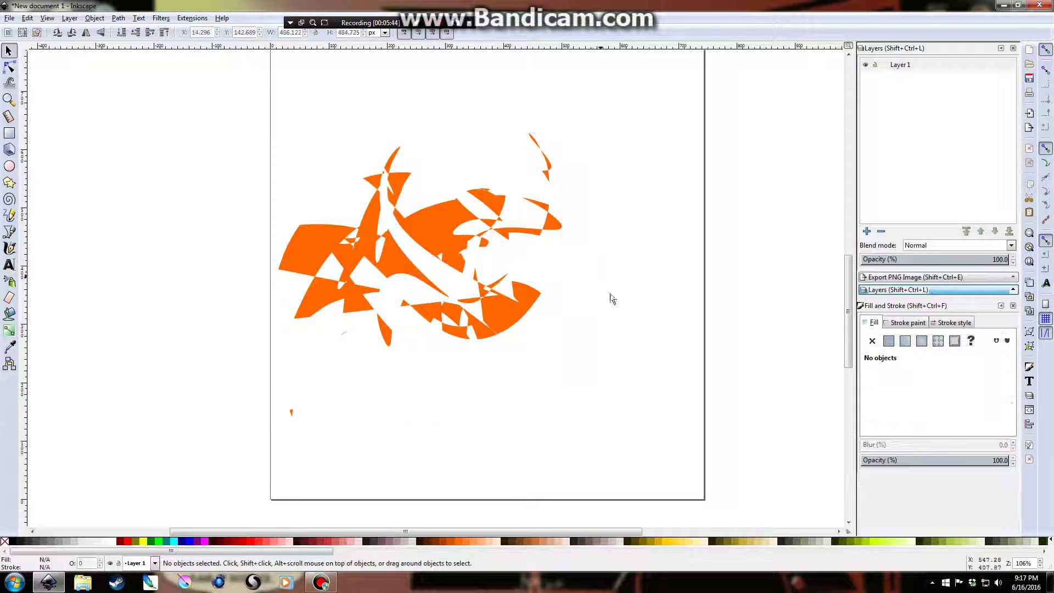
{"action": "scroll", "coordinate": [562, 258], "scroll_direction": "down", "scroll_amount": 2}
{"action": "scroll", "coordinate": [611, 307], "scroll_direction": "up", "scroll_amount": 2}
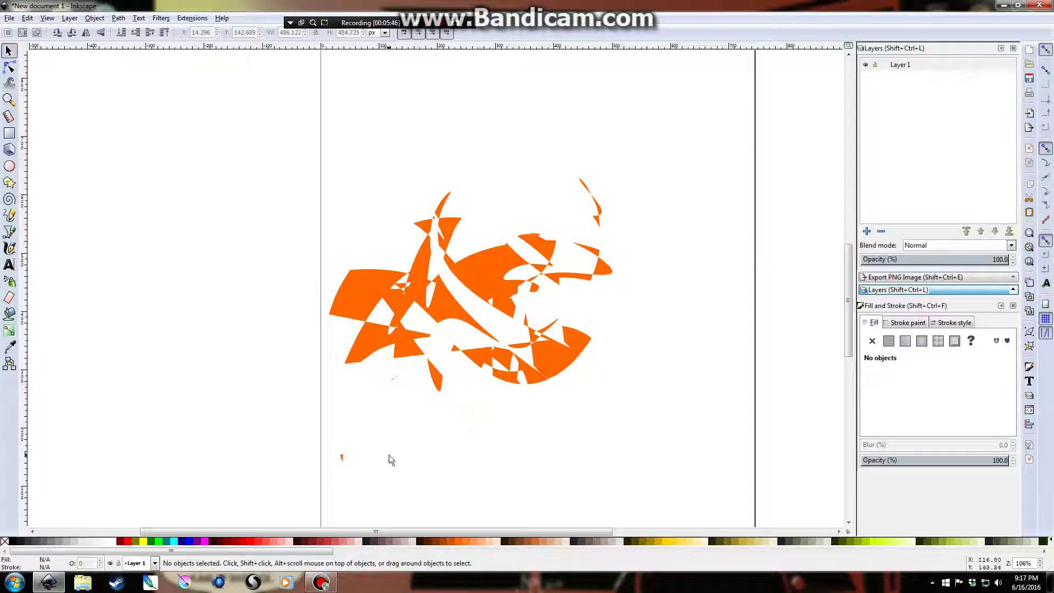
Step: Draw a three-point wedge under the orange shape and subtract it, removing the stray lower fragment
{"action": "key", "text": "b"}
{"action": "left_click", "coordinate": [386, 482]}
{"action": "left_click", "coordinate": [282, 479]}
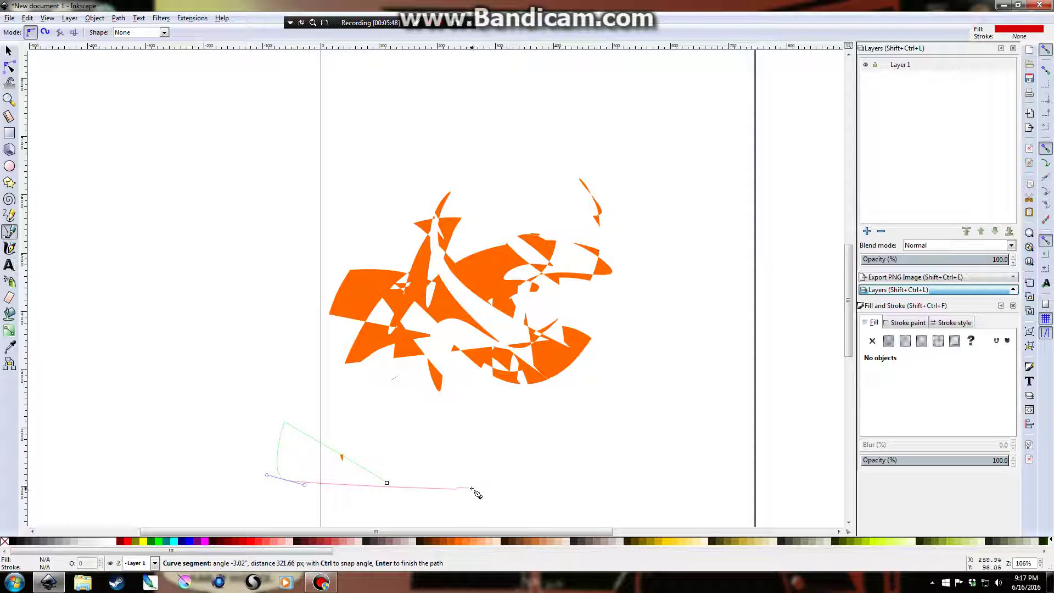
{"action": "double_click", "coordinate": [472, 489]}
{"action": "key", "text": "s"}
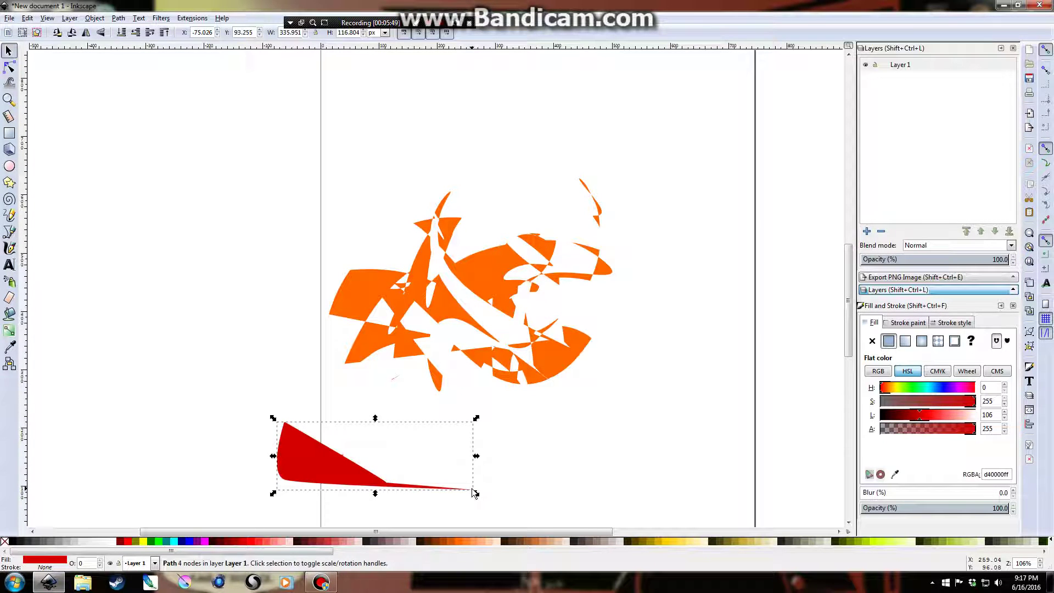
{"action": "left_click", "coordinate": [368, 303], "text": "shift"}
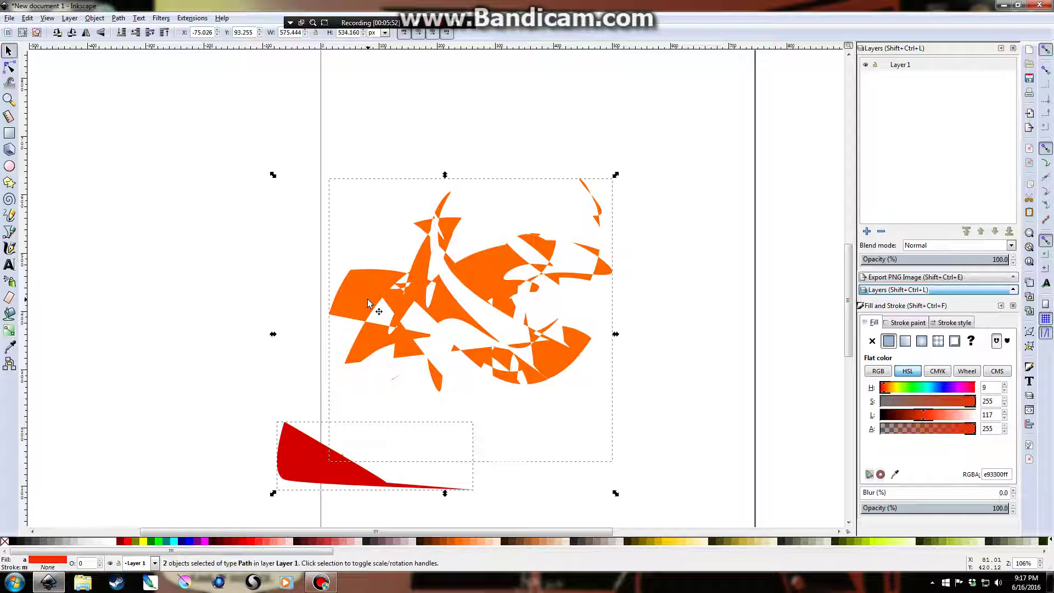
{"action": "key", "text": "ctrl+minus"}
{"action": "left_click", "coordinate": [614, 279]}
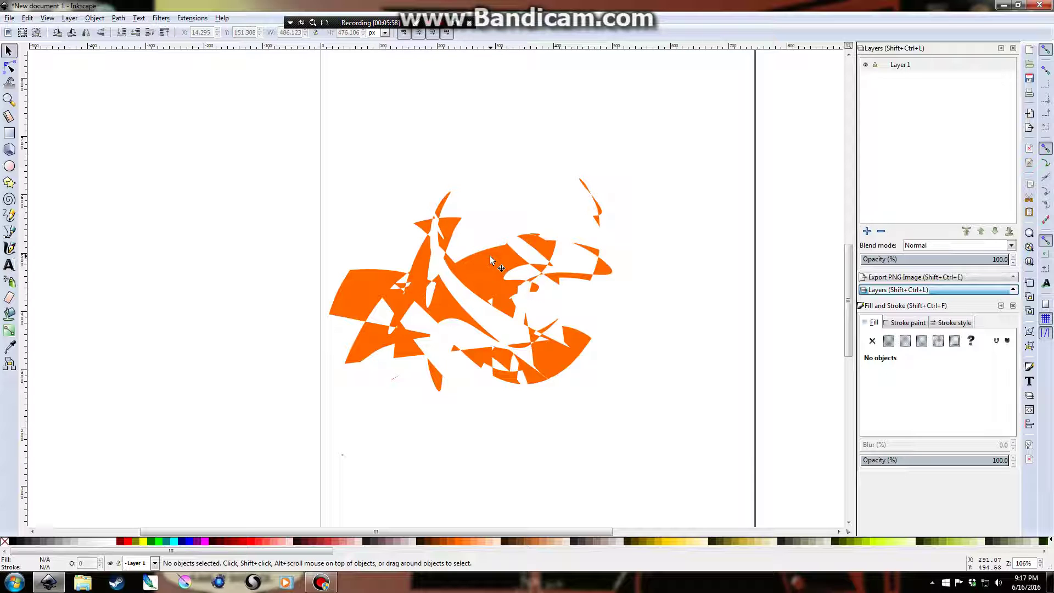
Step: Rotate the 348-node orange path about -23° to stand upright, then deselect it
{"action": "left_click", "coordinate": [506, 282]}
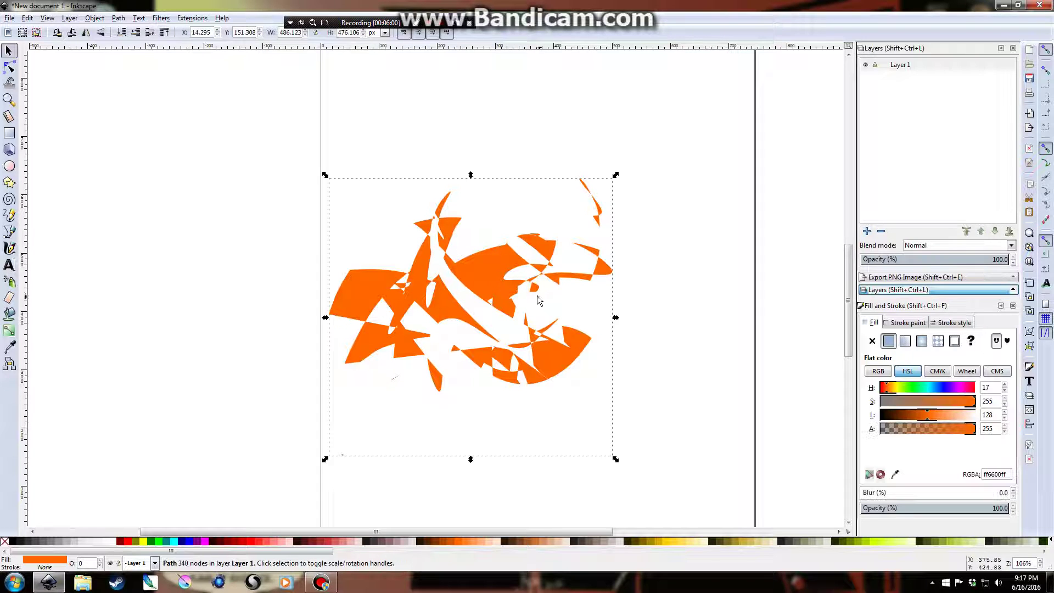
{"action": "left_click", "coordinate": [572, 249]}
{"action": "left_click_drag", "start_coordinate": [613, 176], "coordinate": [578, 388]}
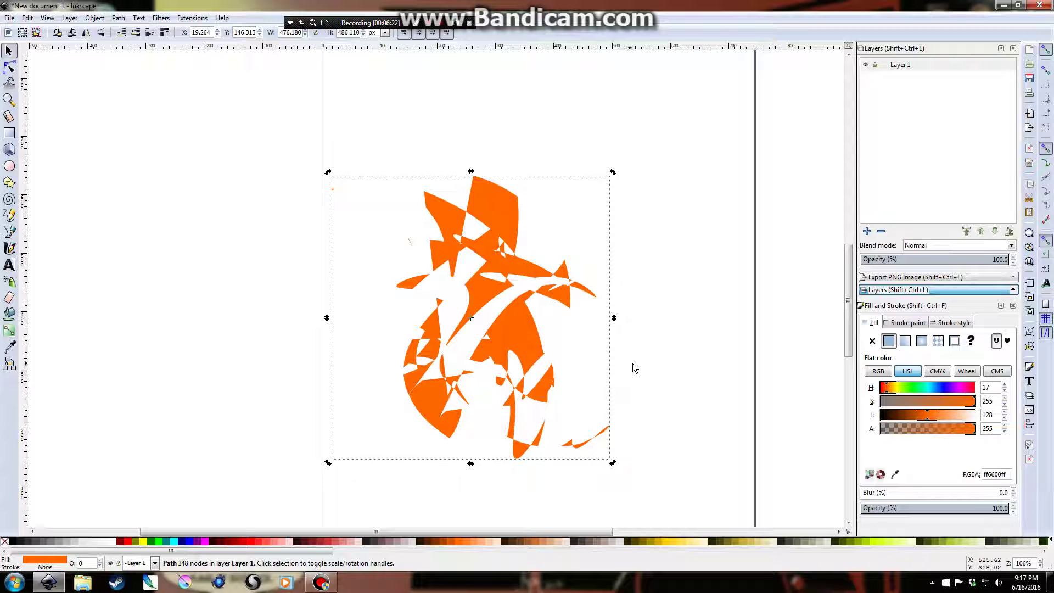
{"action": "left_click", "coordinate": [687, 287]}
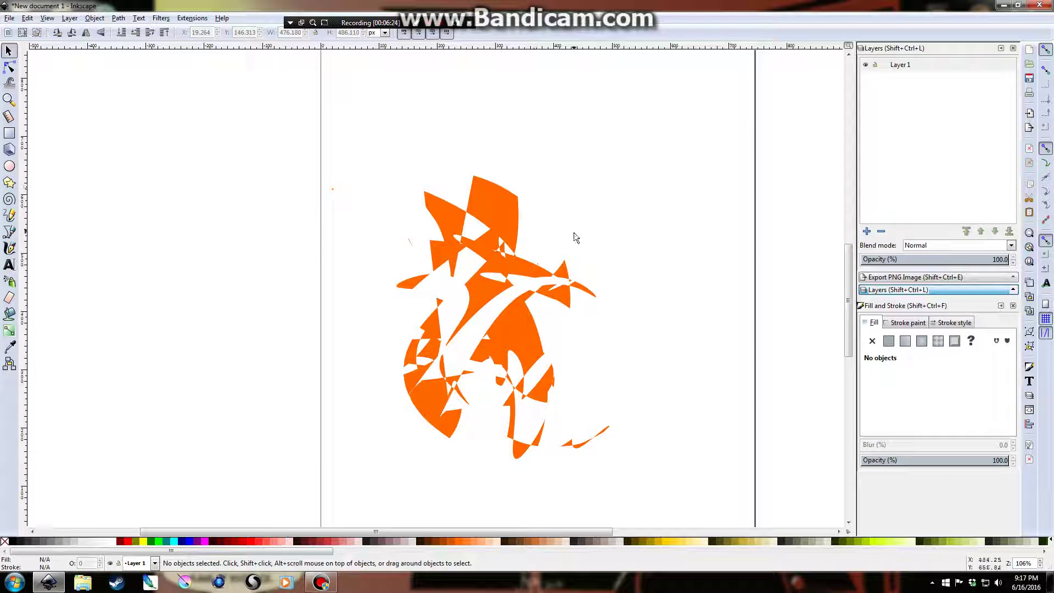